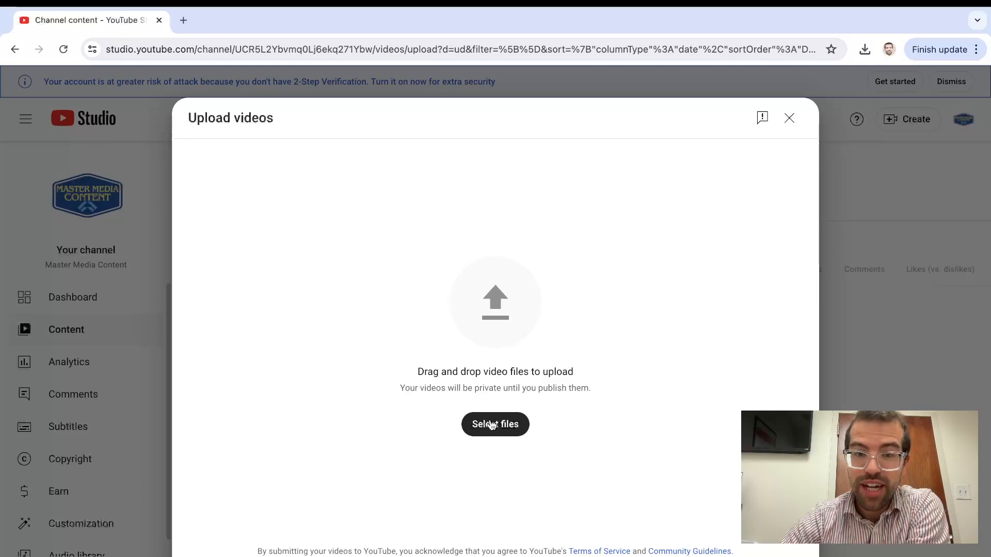
# Upload the video file video-output-FEA7C61D-5552-4DEE-92E2-17A7919670EA.mov from the Downloads folder
pyautogui.click(492, 425)
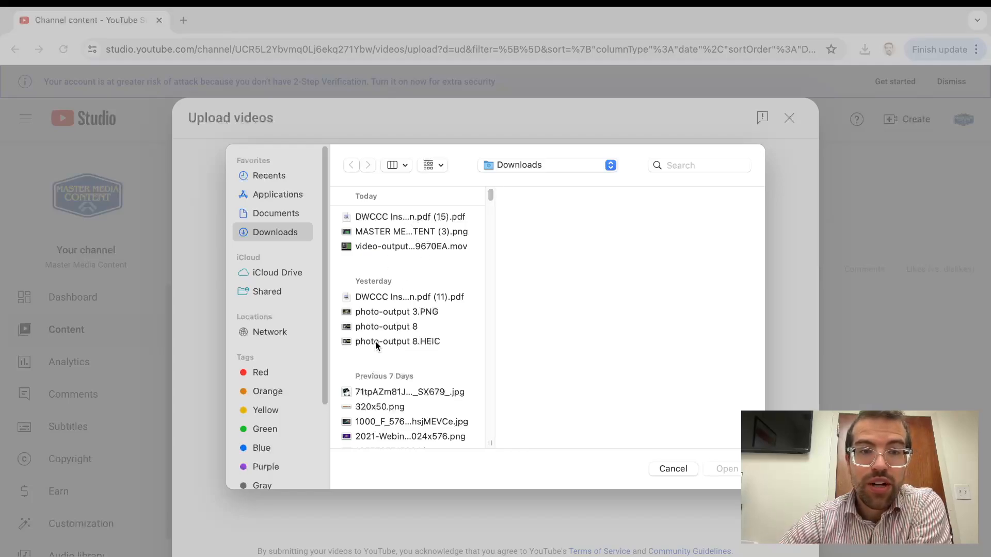
pyautogui.scroll(-5, 379, 349)
pyautogui.scroll(-4, 379, 348)
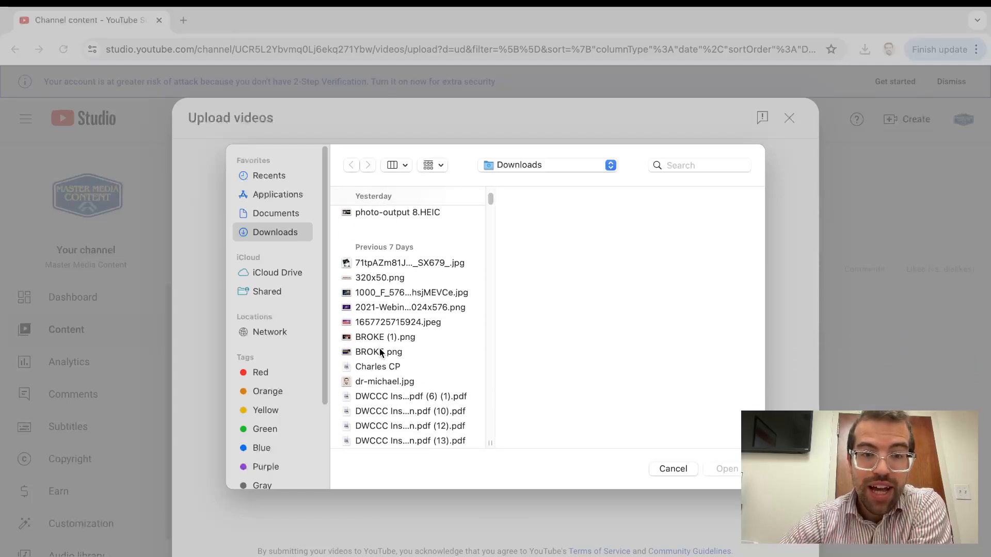
pyautogui.scroll(9, 385, 325)
pyautogui.click(402, 248)
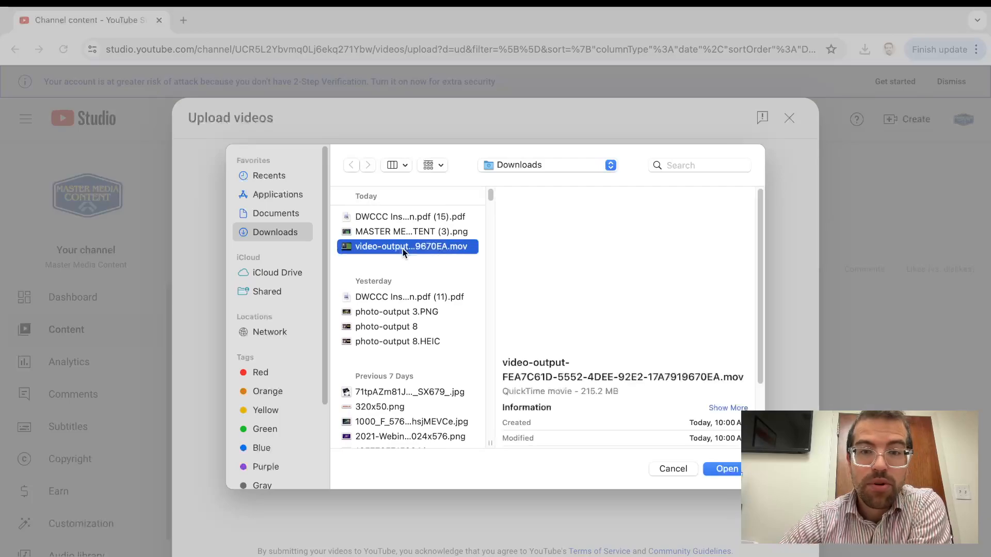
pyautogui.click(726, 473)
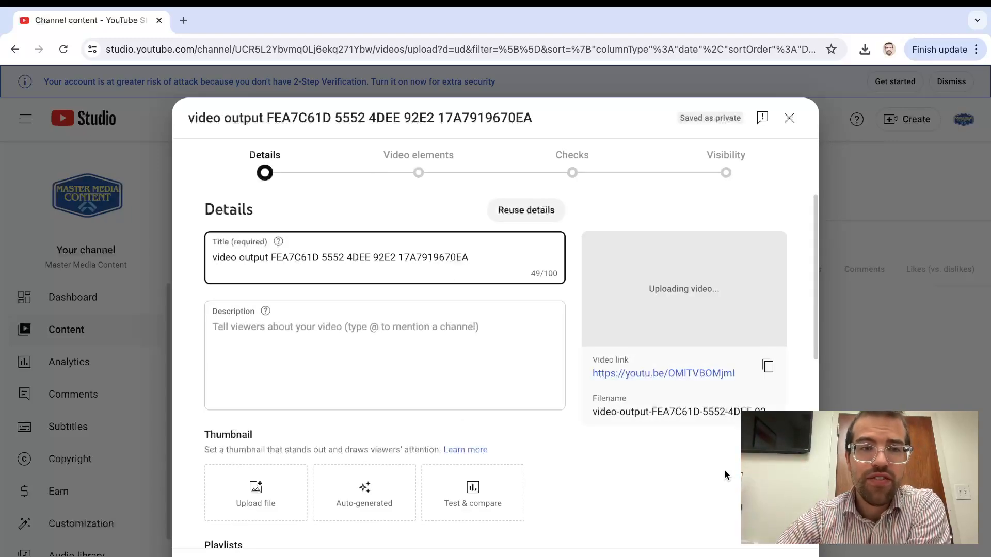
# Replace the default video title with "WHY YOU NEED TO POST ON YOUTUBE!"
pyautogui.moveTo(473, 257); pyautogui.dragTo(170, 266)
pyautogui.press('BackSpace')
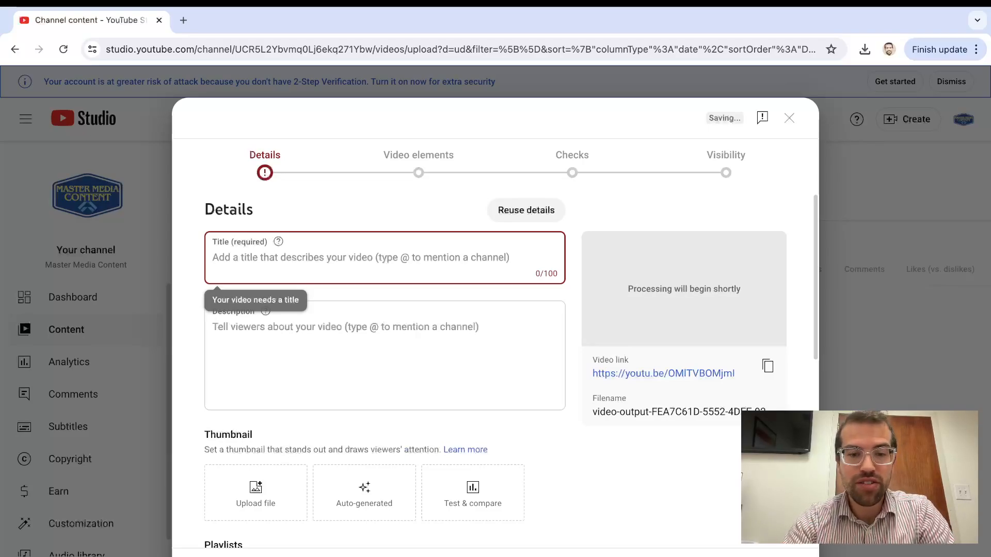
pyautogui.write('WHY ')
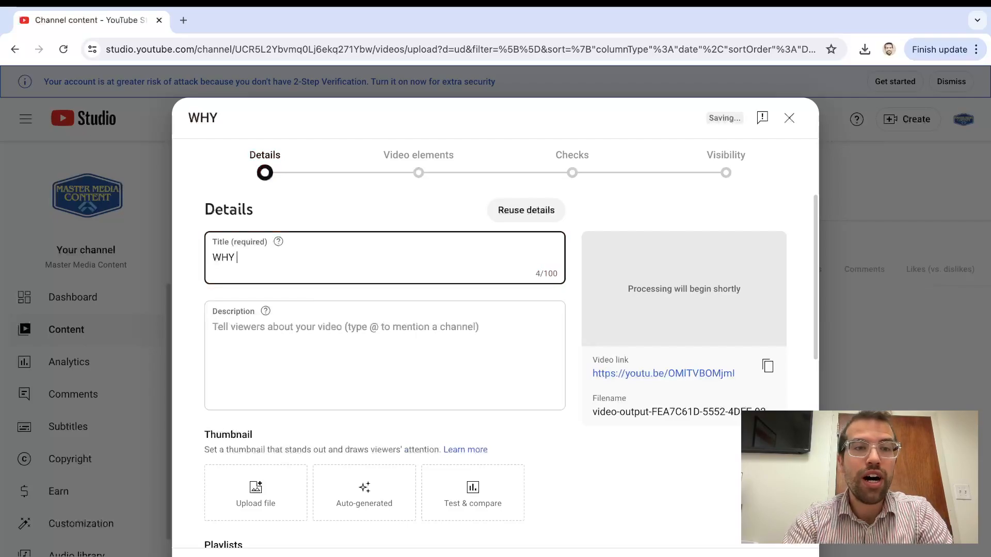
pyautogui.write('YOU NEED TO P')
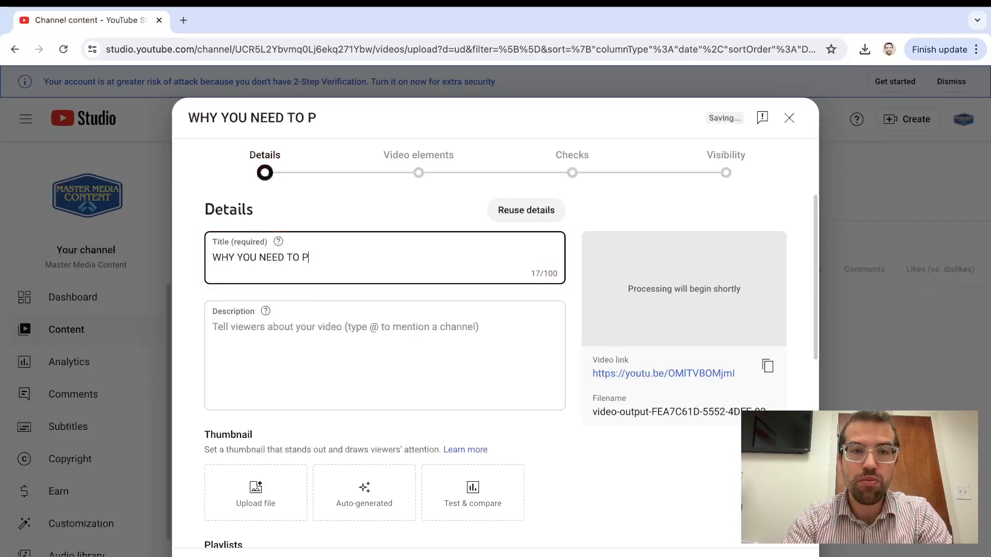
pyautogui.write('OST ON YOUTUBE!')
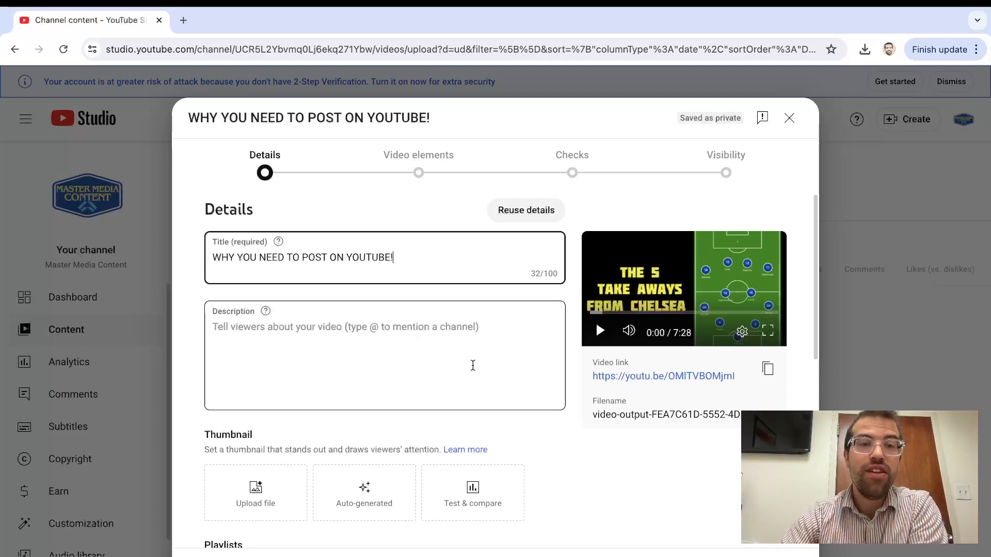
# Write "This is just typing out." as the video description
pyautogui.click(454, 364)
pyautogui.write('This')
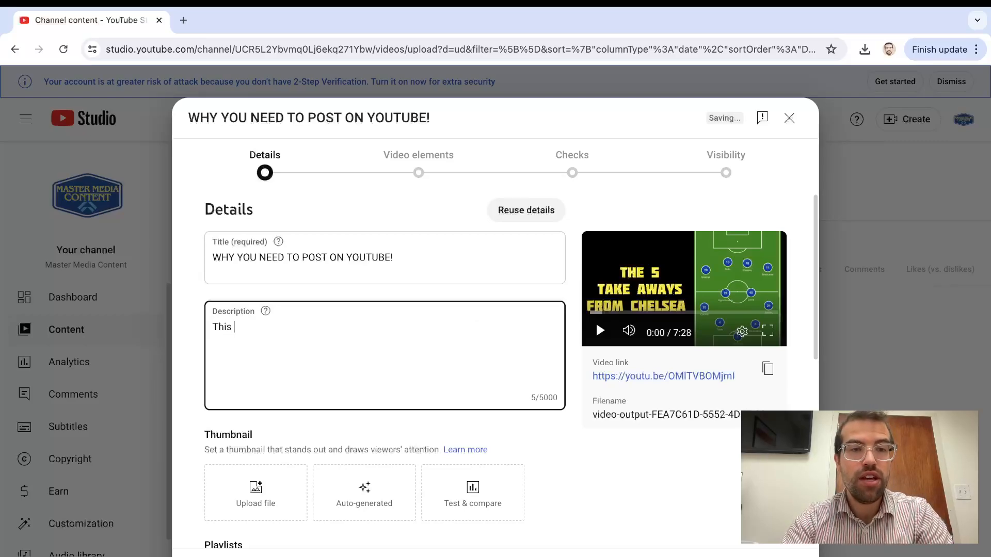
pyautogui.write(' is just typing out.')
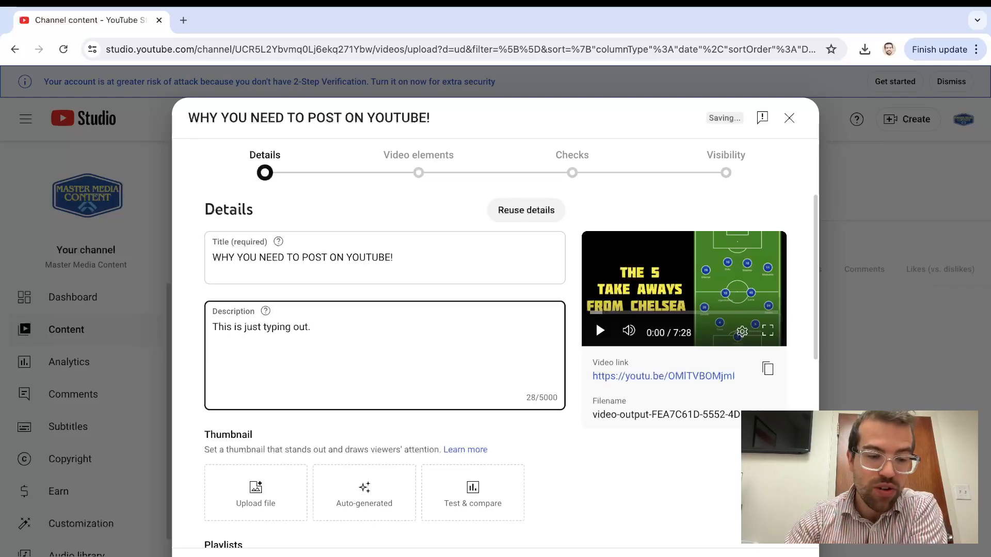
pyautogui.write('#')
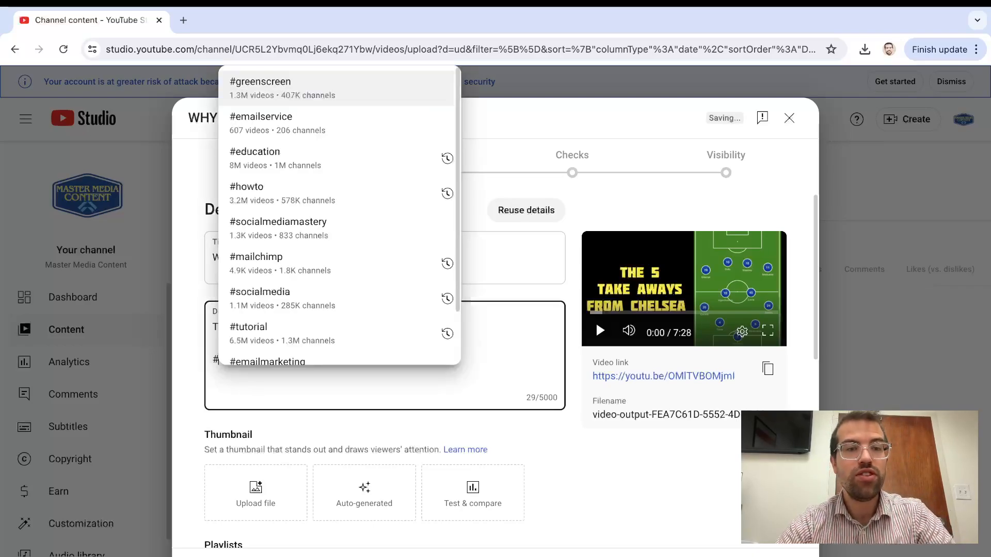
# Add the suggested hashtags #howto and #education on a separate line below the description text
pyautogui.scroll(-2, 291, 271)
pyautogui.scroll(2, 292, 271)
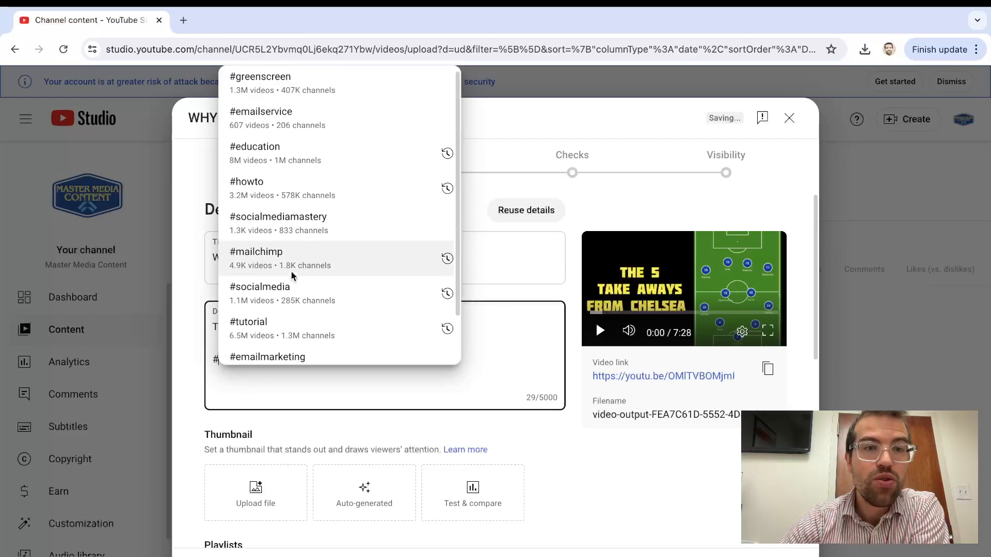
pyautogui.click(277, 194)
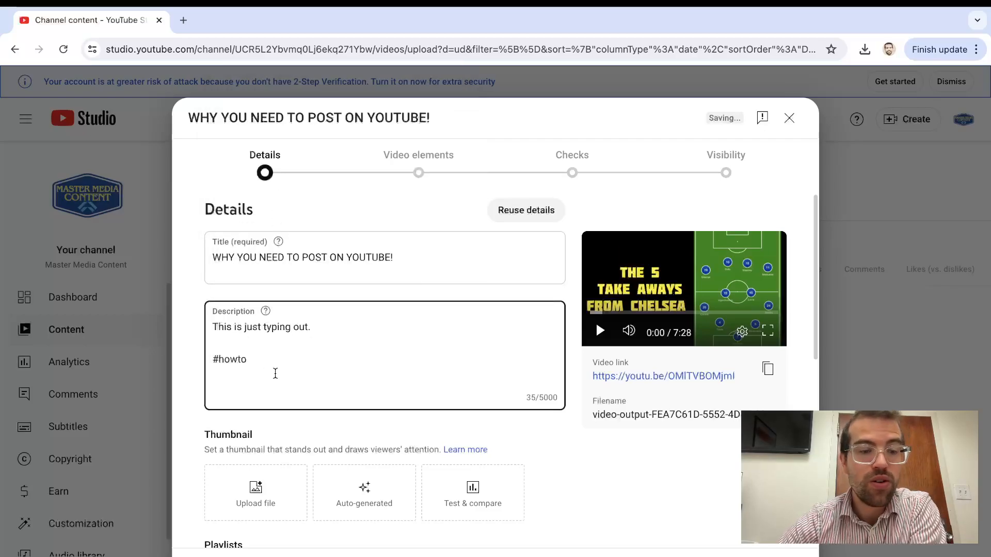
pyautogui.write('#')
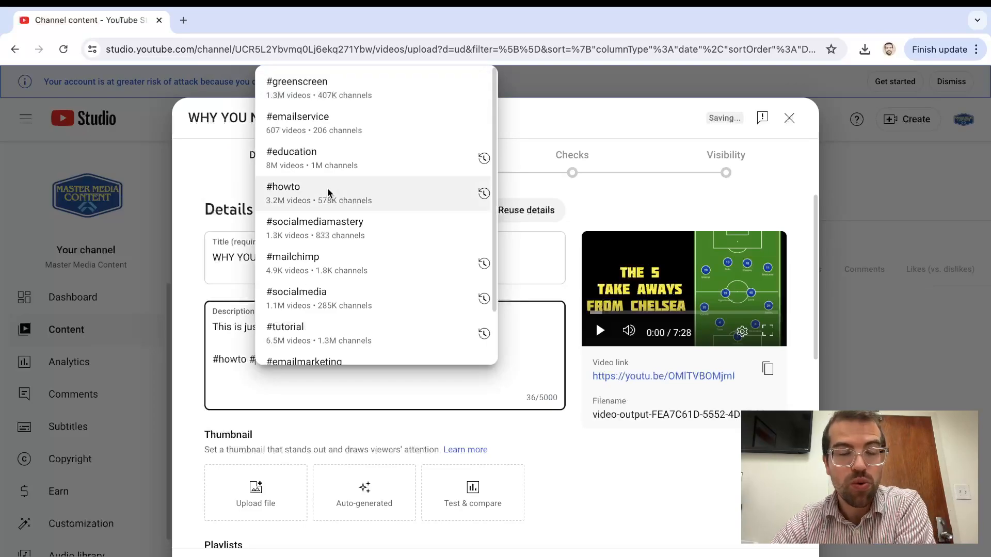
pyautogui.click(348, 157)
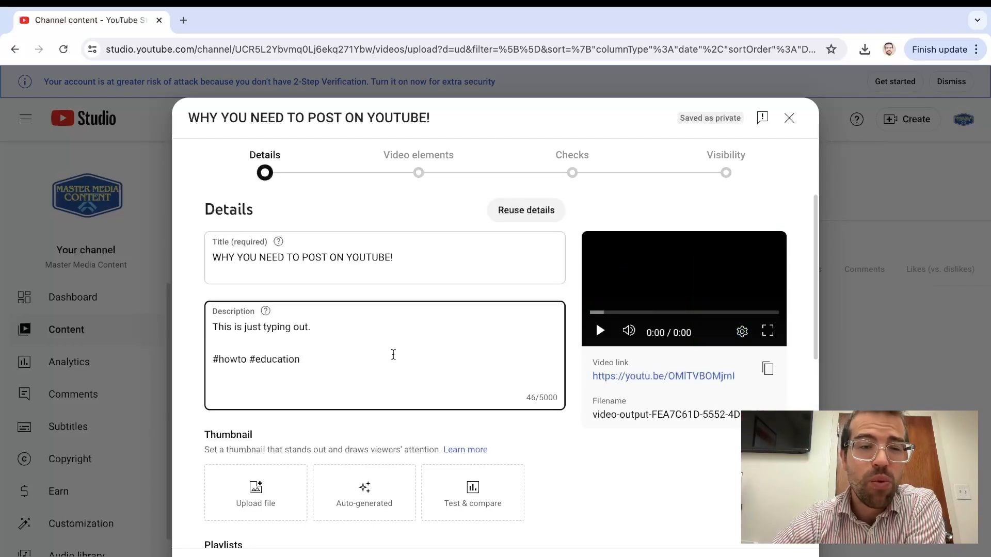
# Upload MASTER MEDIA CONTENT (3).png from the Downloads folder as the video's custom thumbnail
pyautogui.scroll(-2, 383, 421)
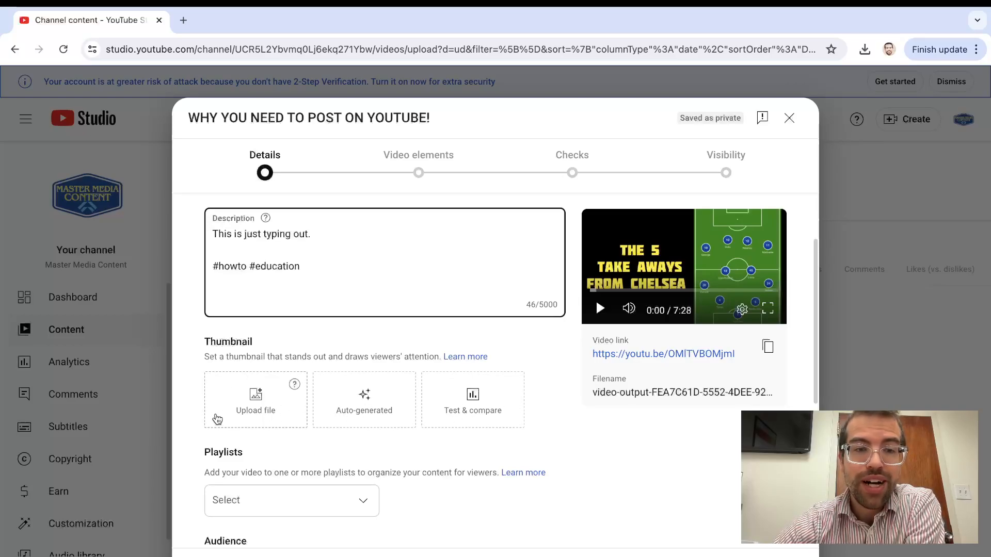
pyautogui.click(258, 411)
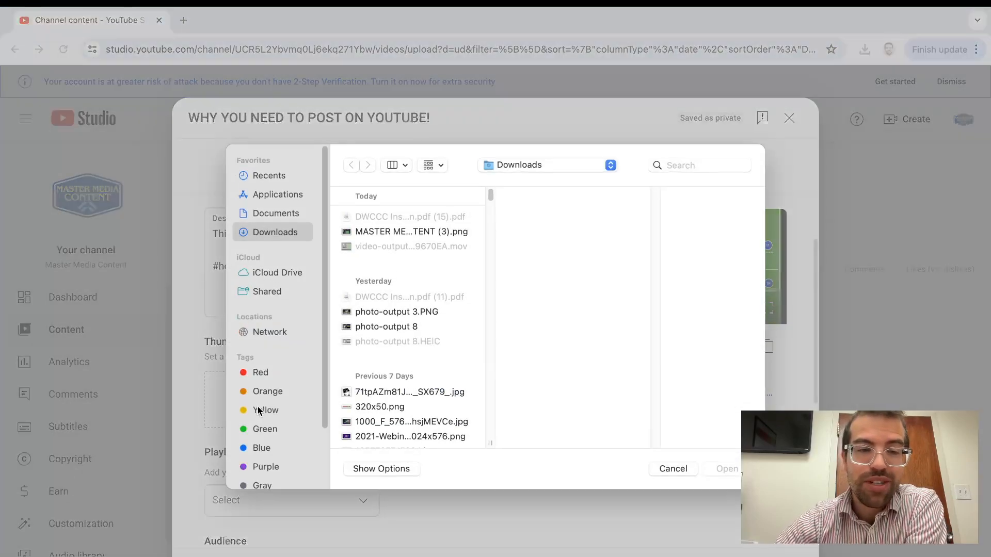
pyautogui.click(402, 231)
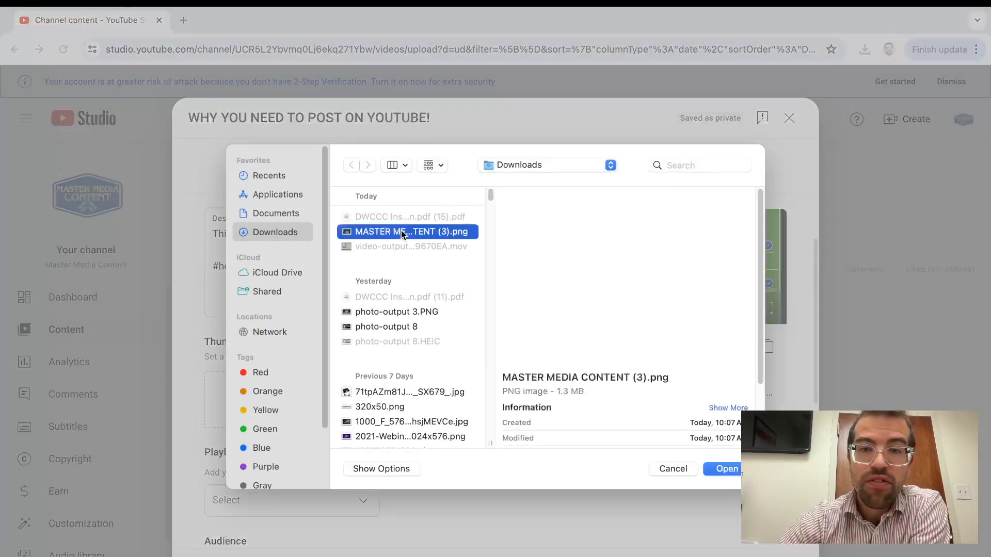
pyautogui.click(728, 469)
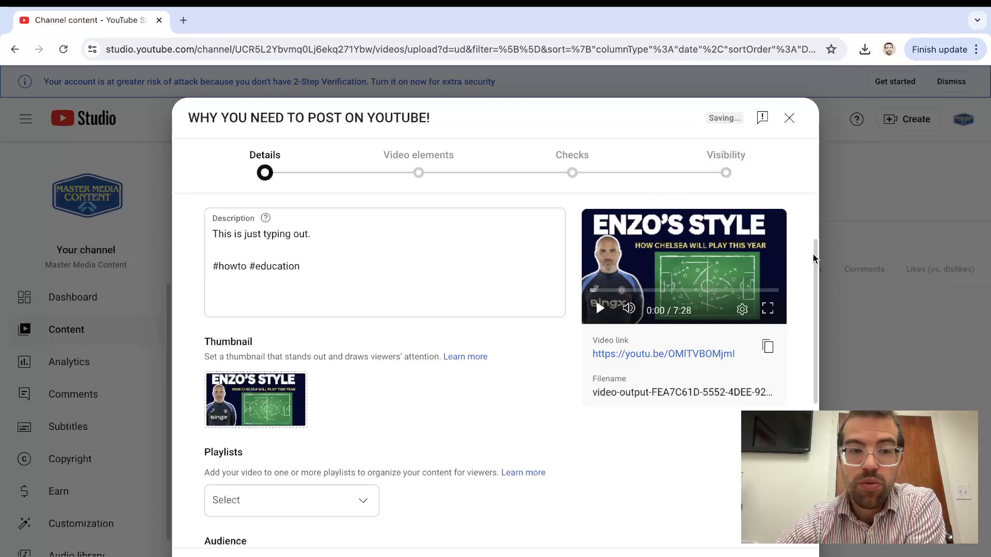
# Declare in the audience setting that the video is not made for kids
pyautogui.scroll(-2, 560, 475)
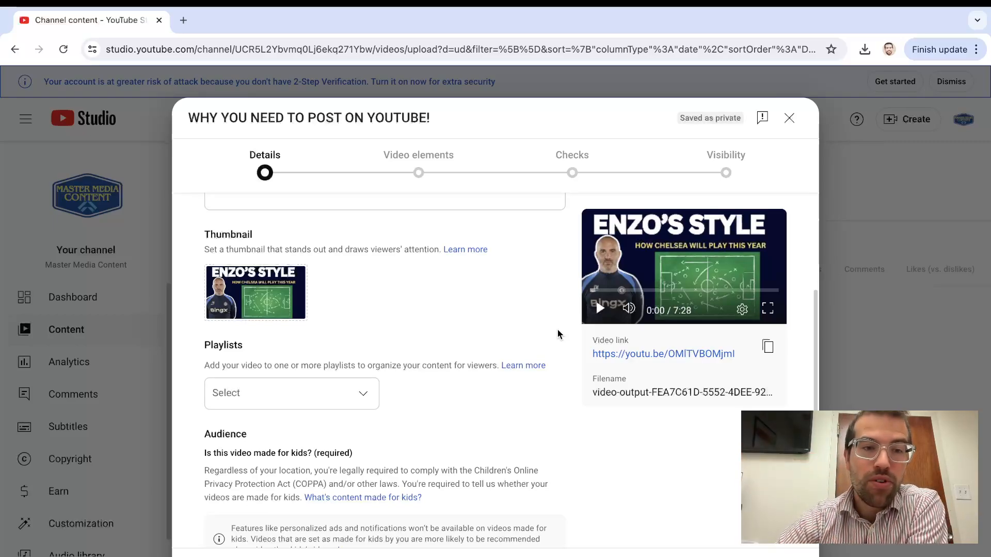
pyautogui.scroll(-4, 454, 429)
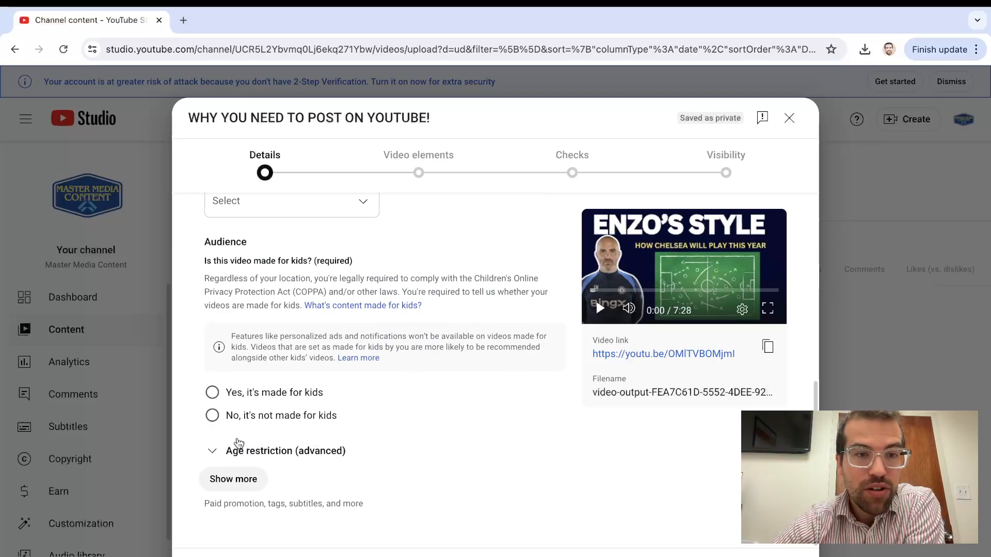
pyautogui.click(212, 417)
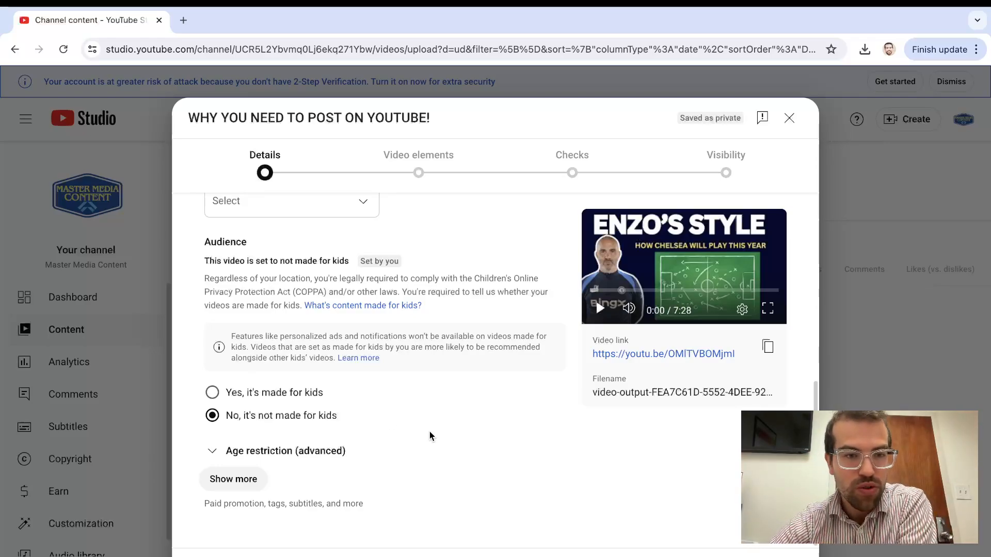
# Reveal the additional video details and answer No to the altered content question
pyautogui.click(240, 486)
pyautogui.scroll(-4, 397, 467)
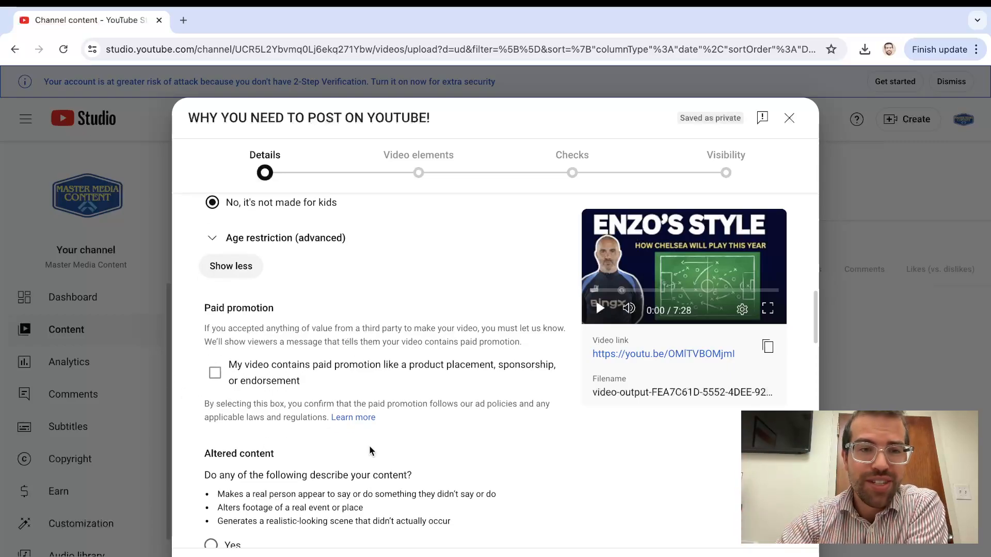
pyautogui.scroll(-2, 370, 447)
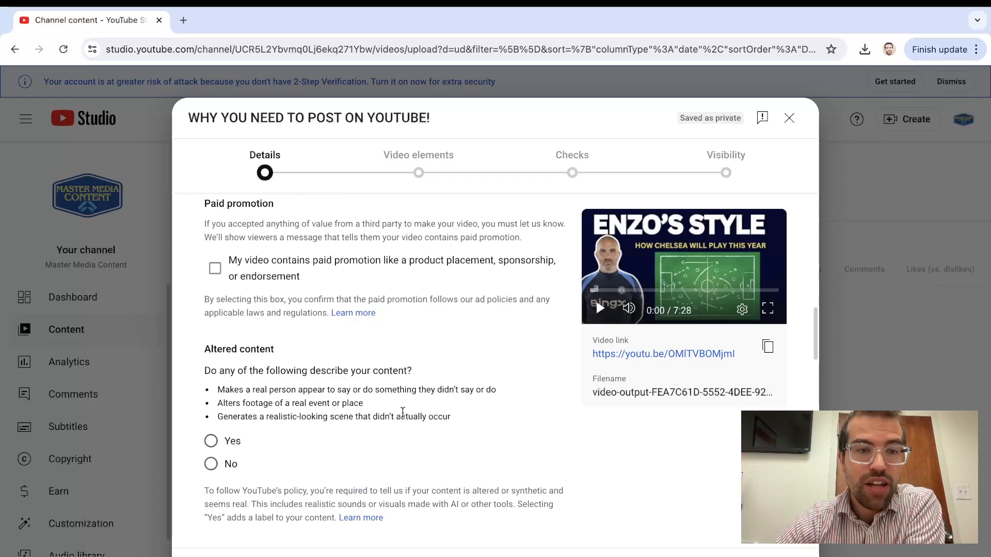
pyautogui.scroll(-2, 276, 350)
pyautogui.click(211, 347)
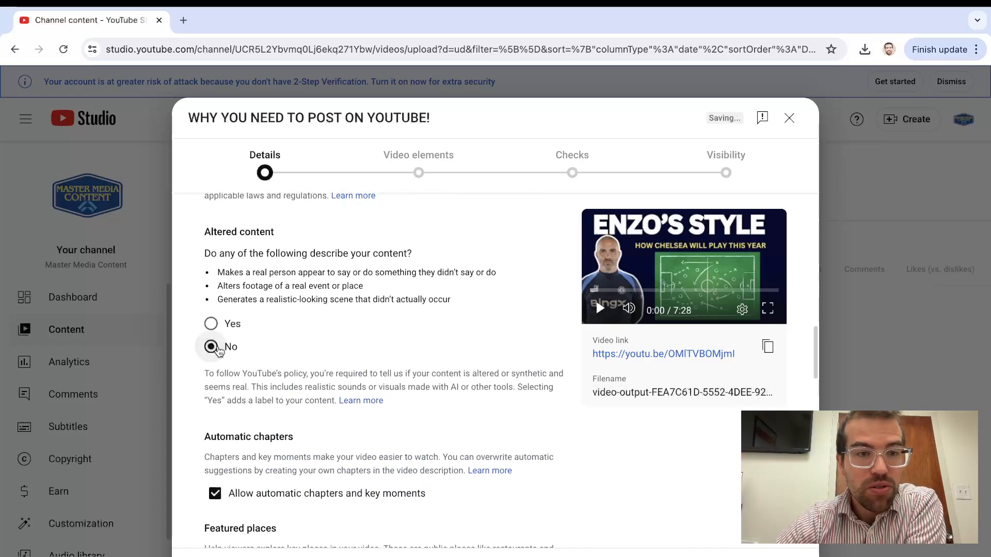
# Add the tags "Soccer", "Football" and "How to play" to the video
pyautogui.scroll(-4, 450, 383)
pyautogui.scroll(-1, 450, 383)
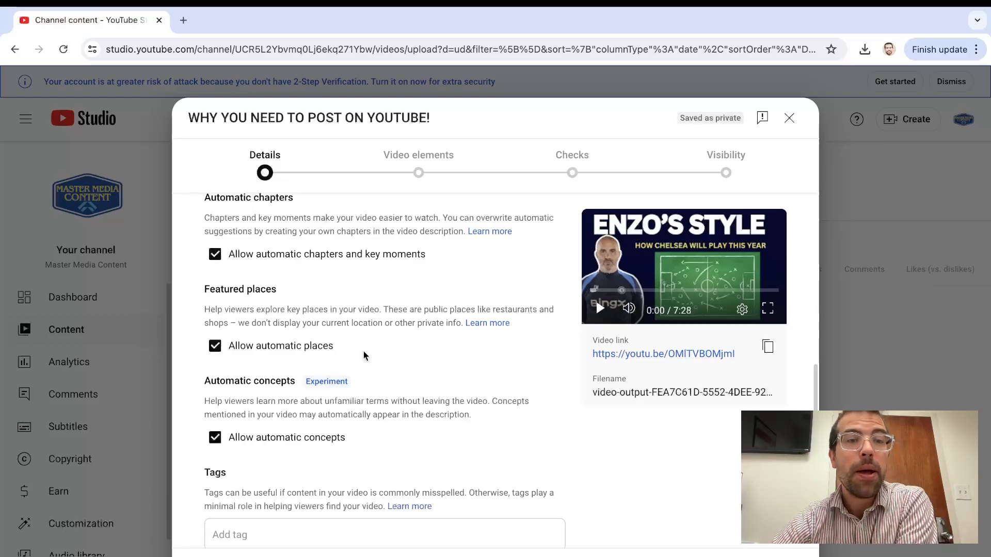
pyautogui.scroll(-4, 363, 356)
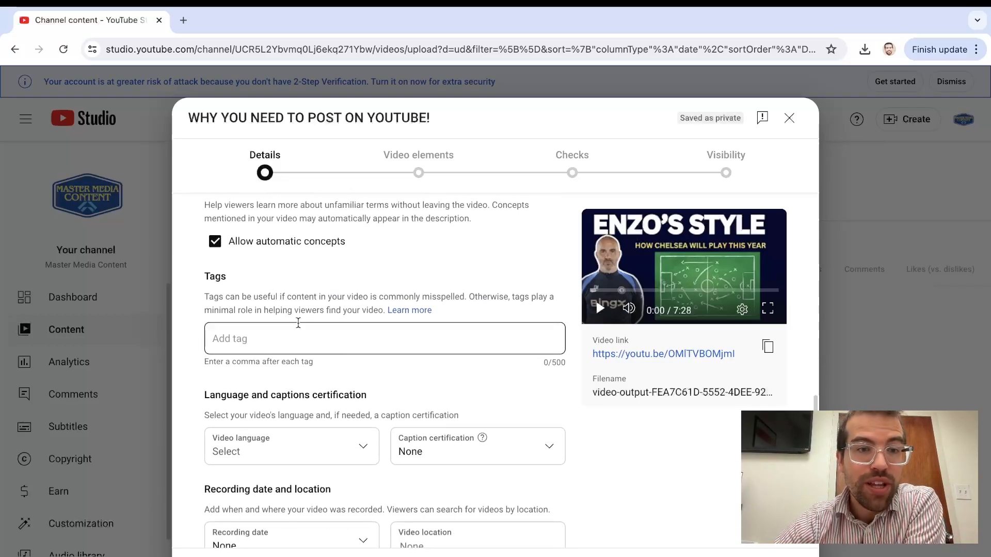
pyautogui.click(310, 339)
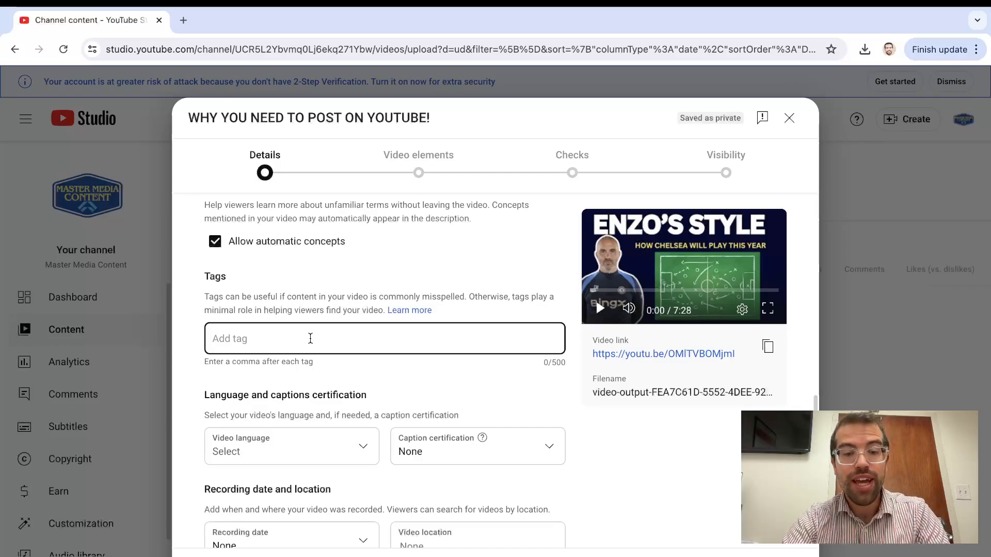
pyautogui.write('Soccer')
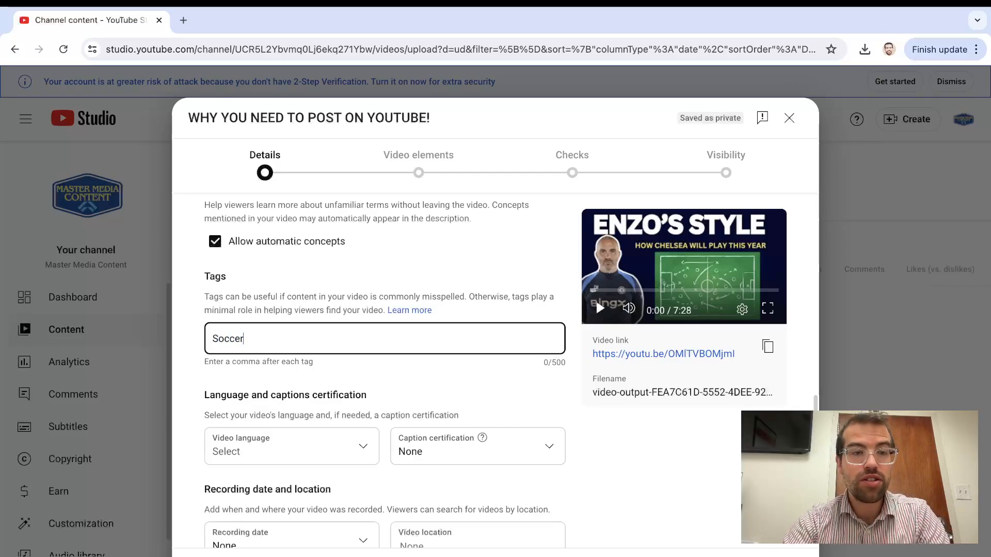
pyautogui.write(',')
pyautogui.write('Football')
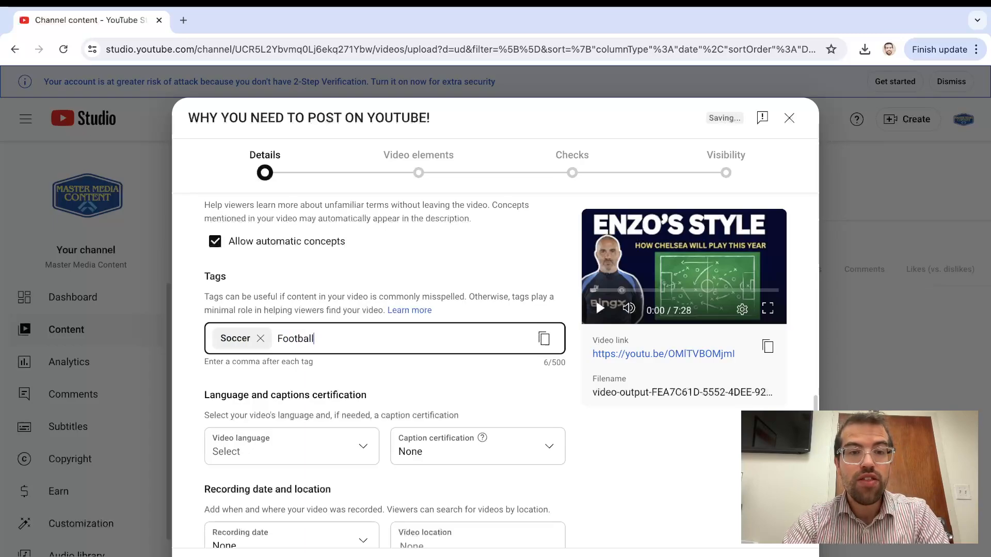
pyautogui.write(',')
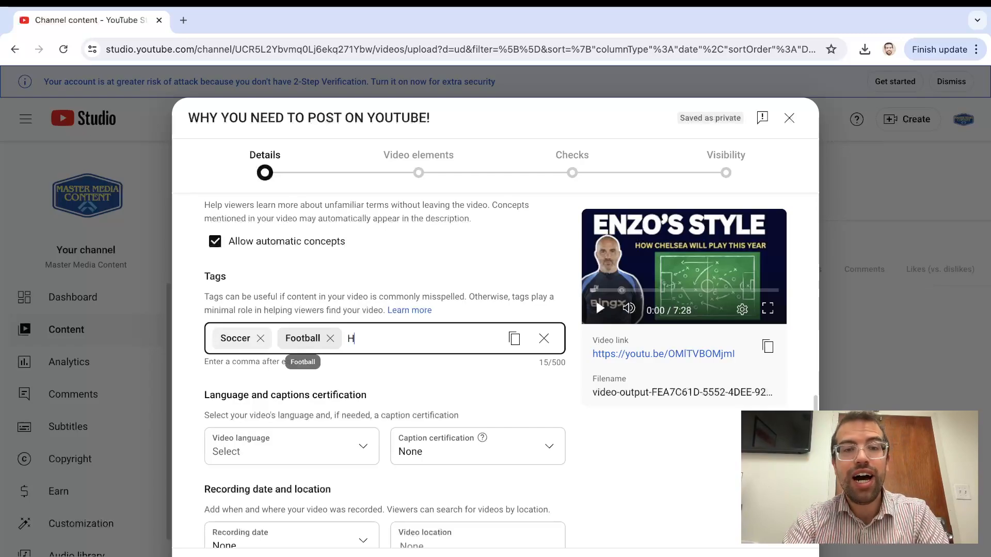
pyautogui.press('BackSpace')
pyautogui.write('ow to pl')
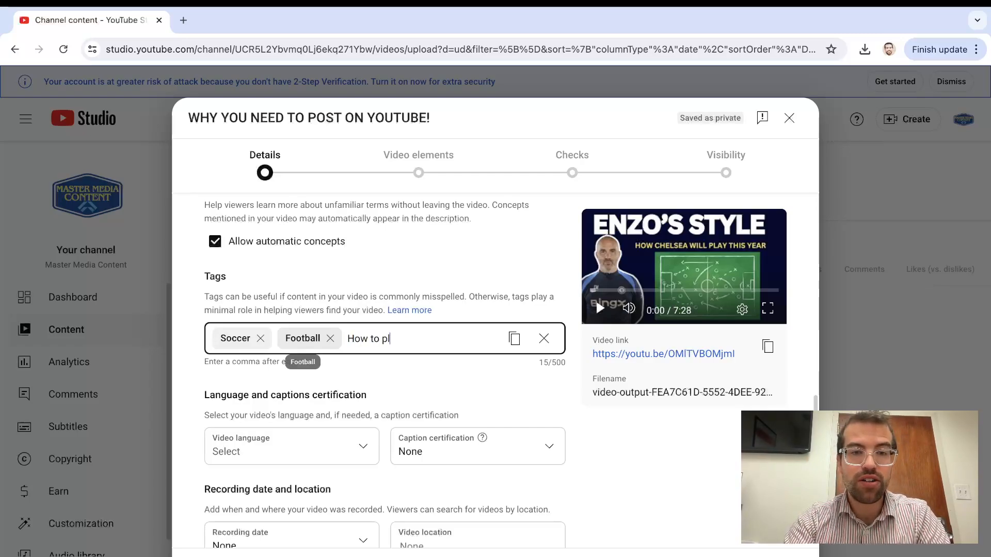
pyautogui.write('ay')
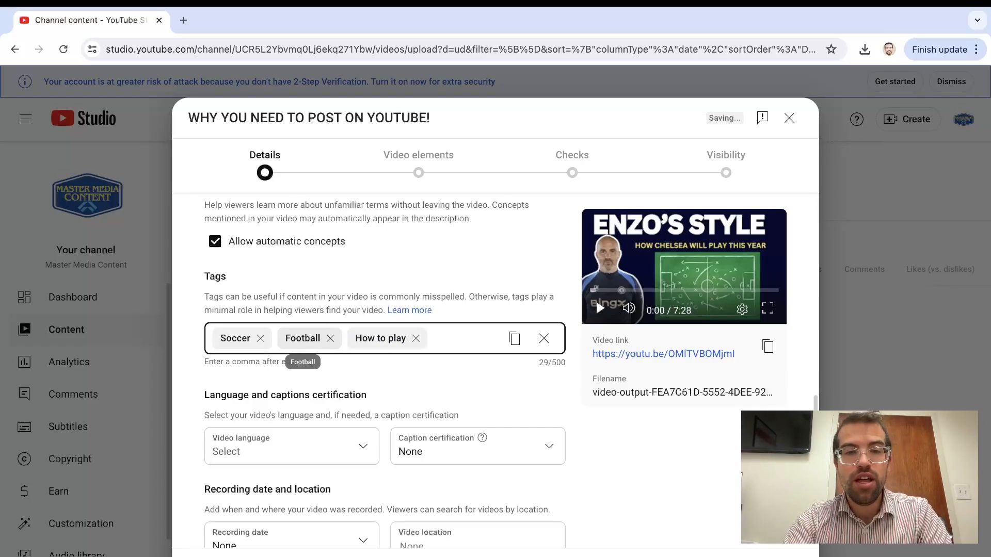
pyautogui.write(',apple products,')
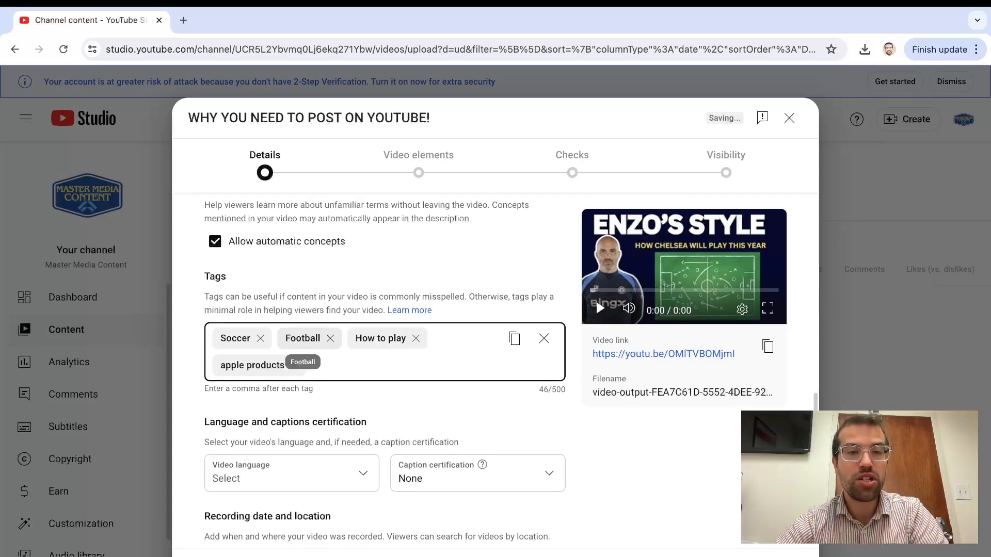
# Add the tag "apple products" to the video and remove it again
pyautogui.click(296, 365)
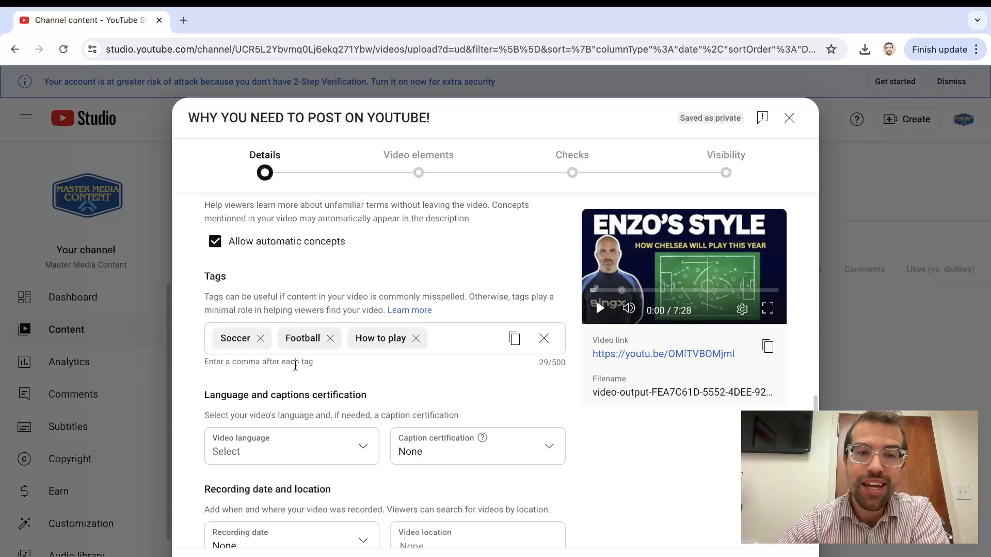
# Change the video's category to Sports and set it back to Howto & Style
pyautogui.scroll(-3, 415, 395)
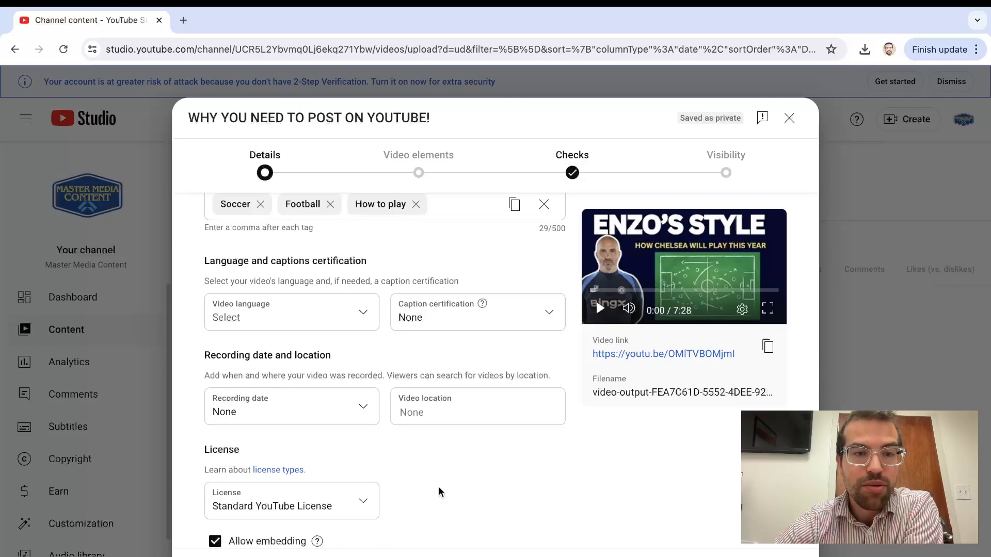
pyautogui.scroll(-3, 438, 487)
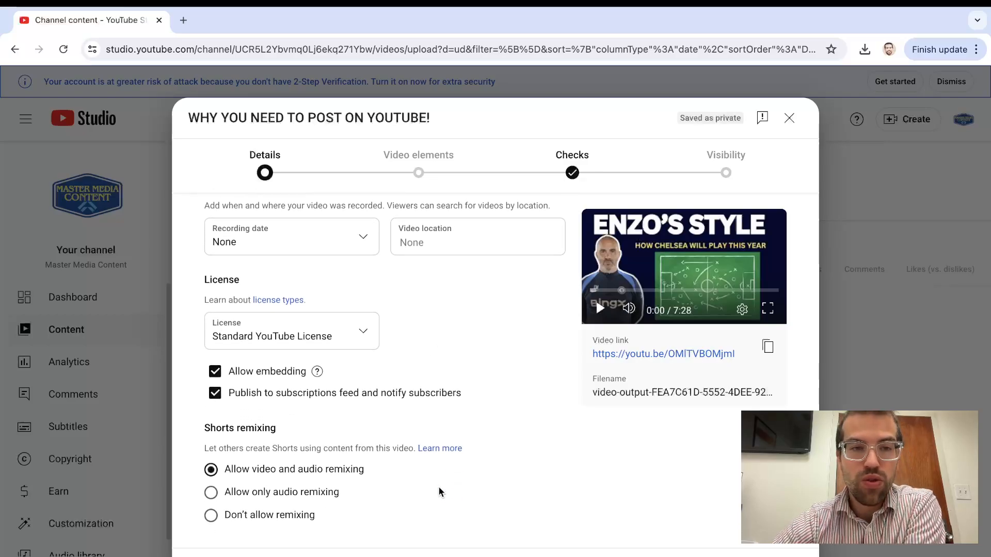
pyautogui.scroll(-4, 446, 377)
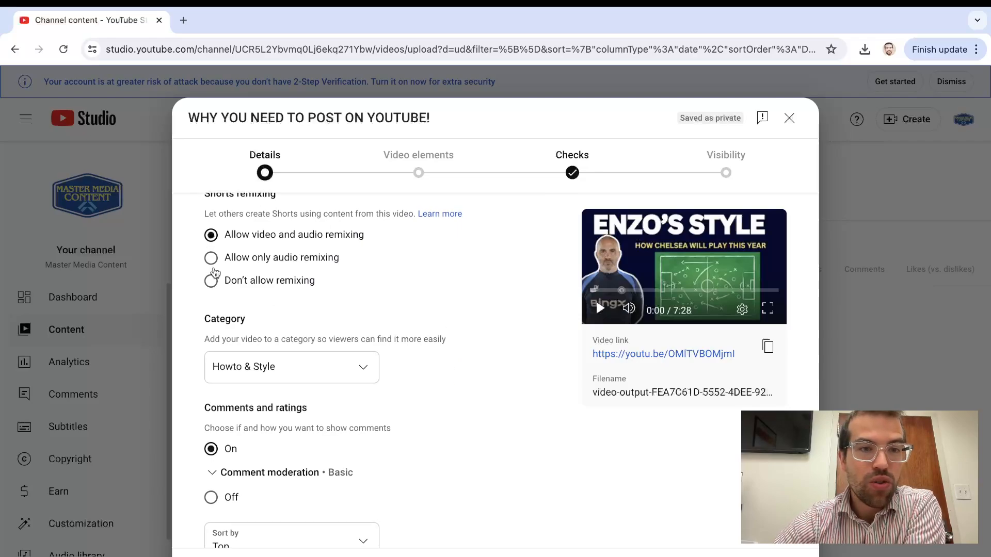
pyautogui.scroll(-1, 442, 468)
pyautogui.scroll(-1, 441, 468)
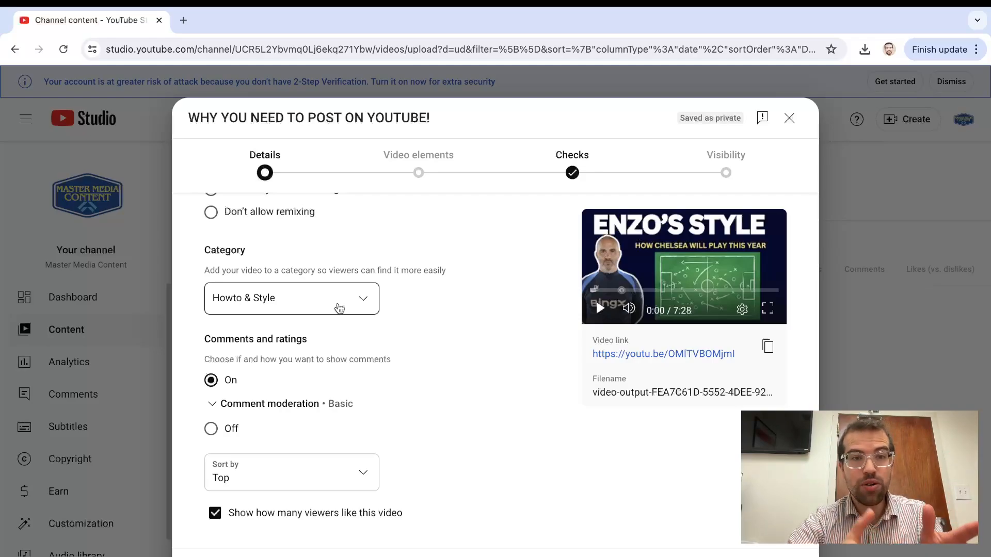
pyautogui.click(339, 308)
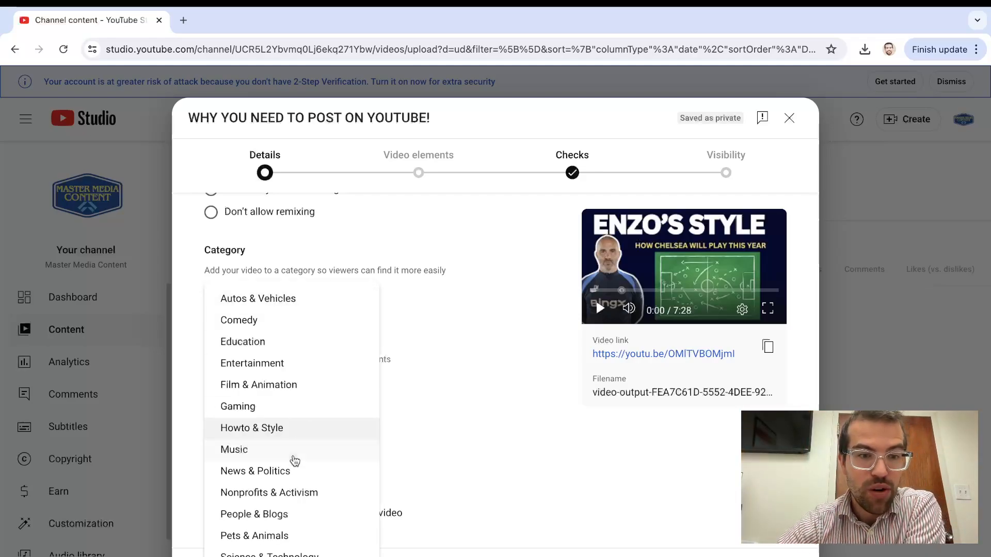
pyautogui.click(266, 556)
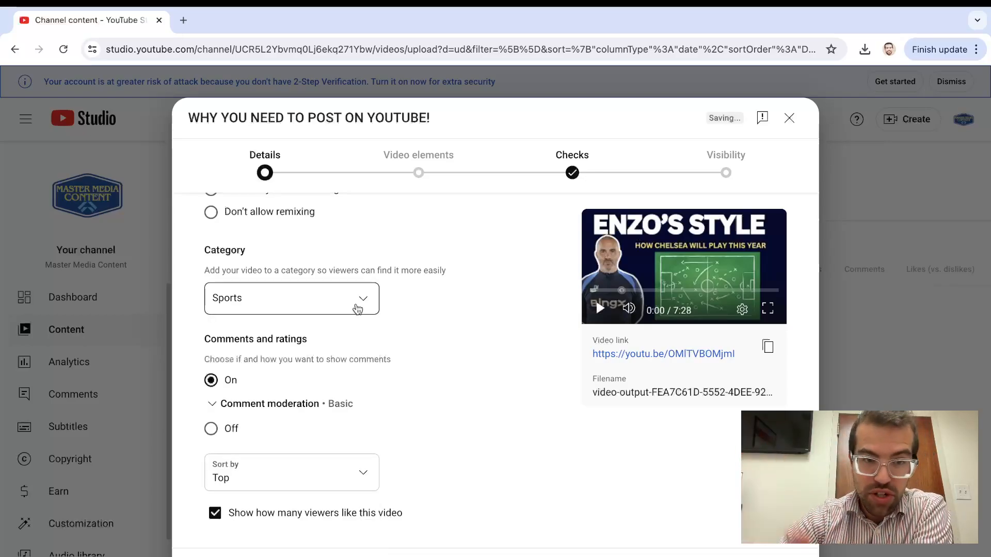
pyautogui.click(357, 309)
pyautogui.click(287, 431)
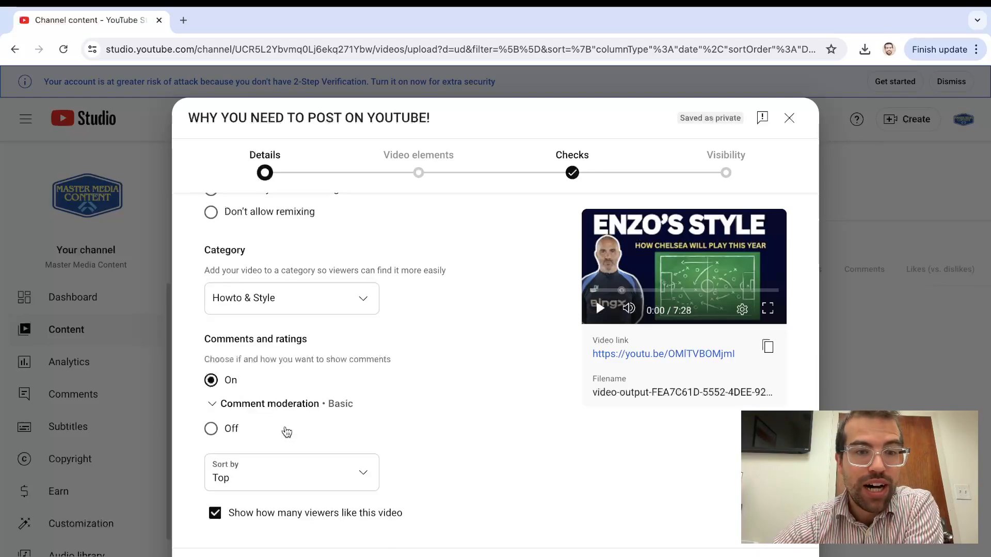
# Finish the video's details and continue to the video elements stage
pyautogui.scroll(-1, 436, 383)
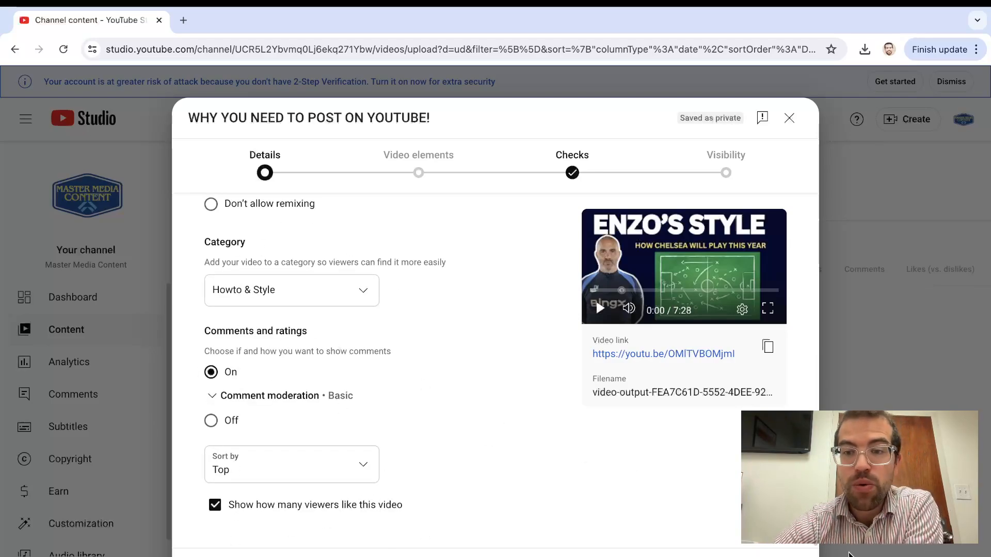
pyautogui.click(789, 556)
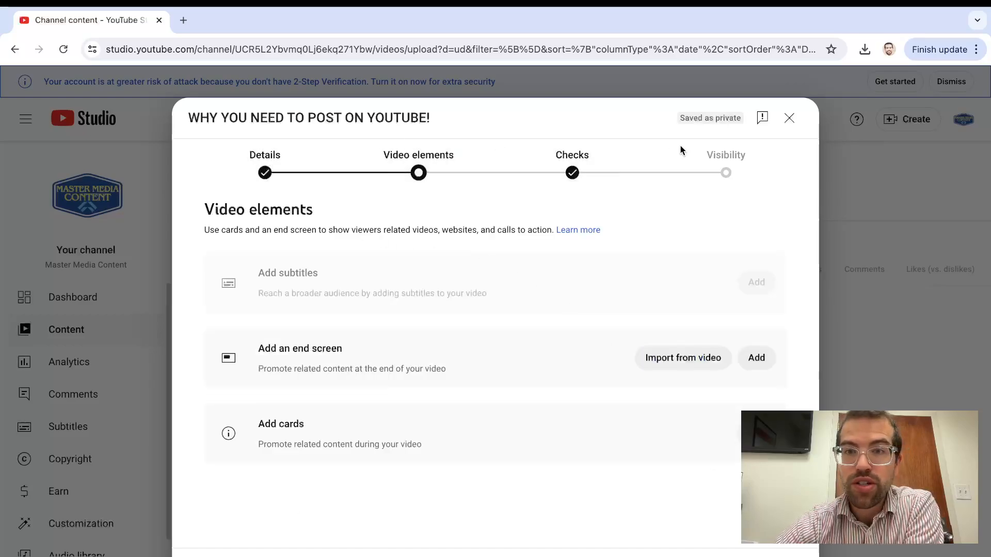
# Create an end screen from the "1 video, 1 subscribe" template and shorten both elements to start at 7:22:02
pyautogui.click(690, 363)
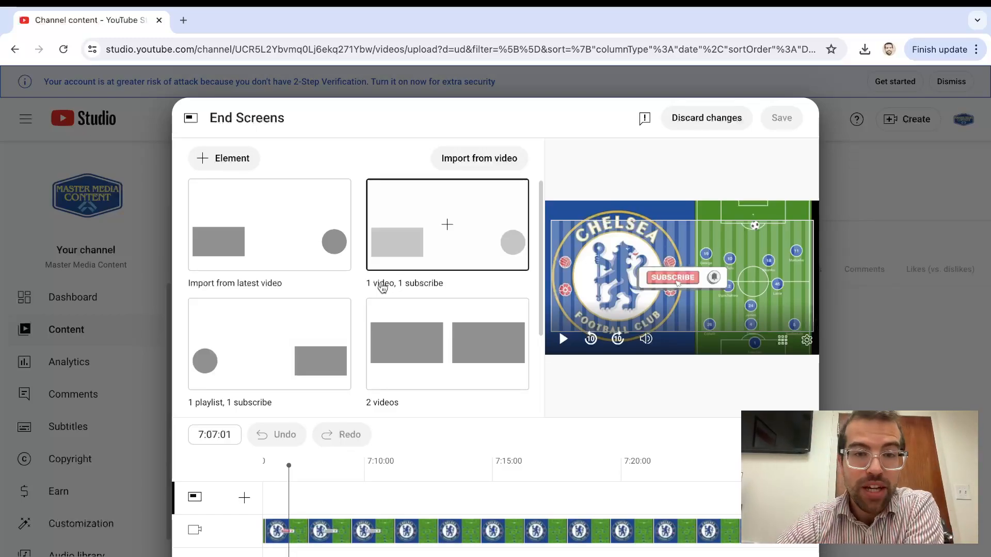
pyautogui.click(457, 257)
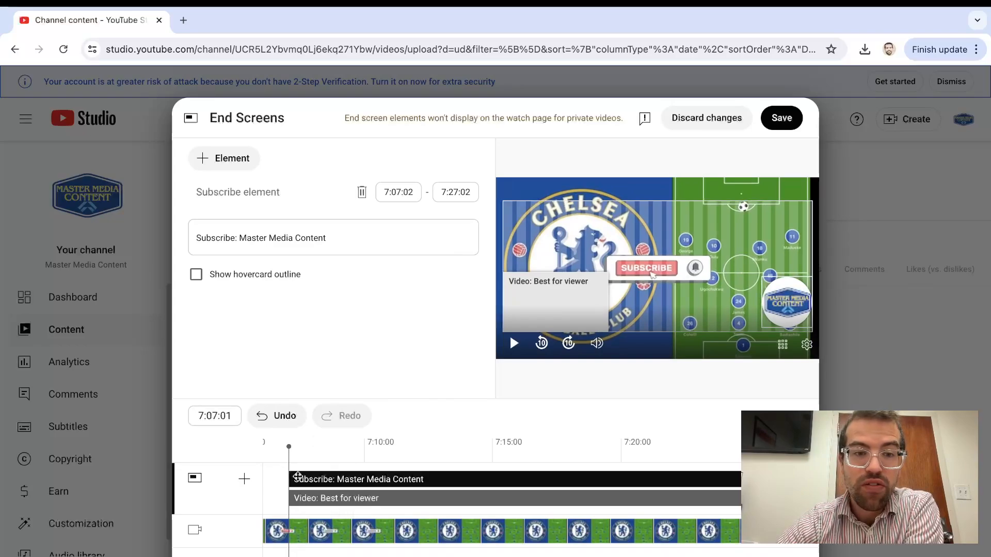
pyautogui.moveTo(290, 479); pyautogui.dragTo(674, 479)
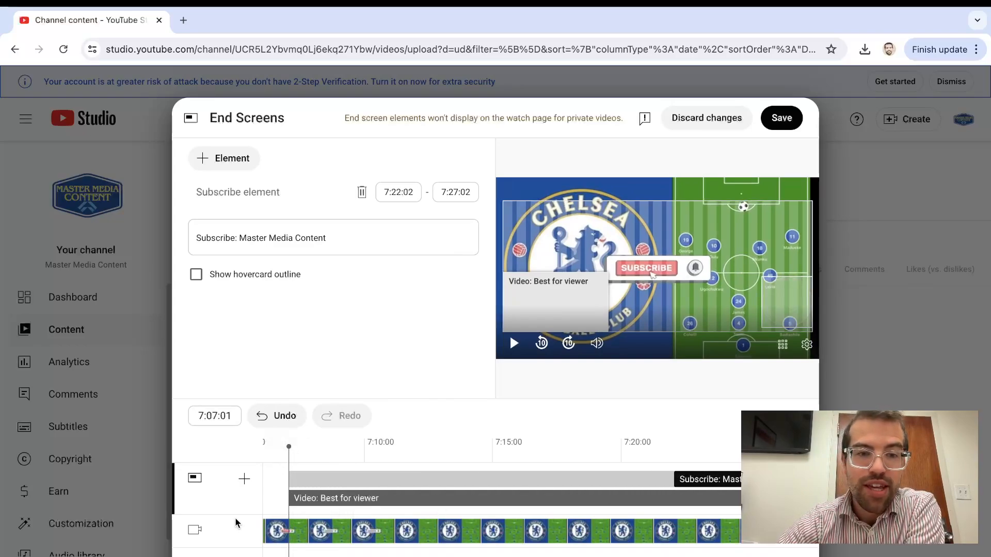
pyautogui.moveTo(287, 496); pyautogui.dragTo(674, 498)
# Move the video and subscribe elements inward in the frame, and discard the end screen changes
pyautogui.click(700, 459)
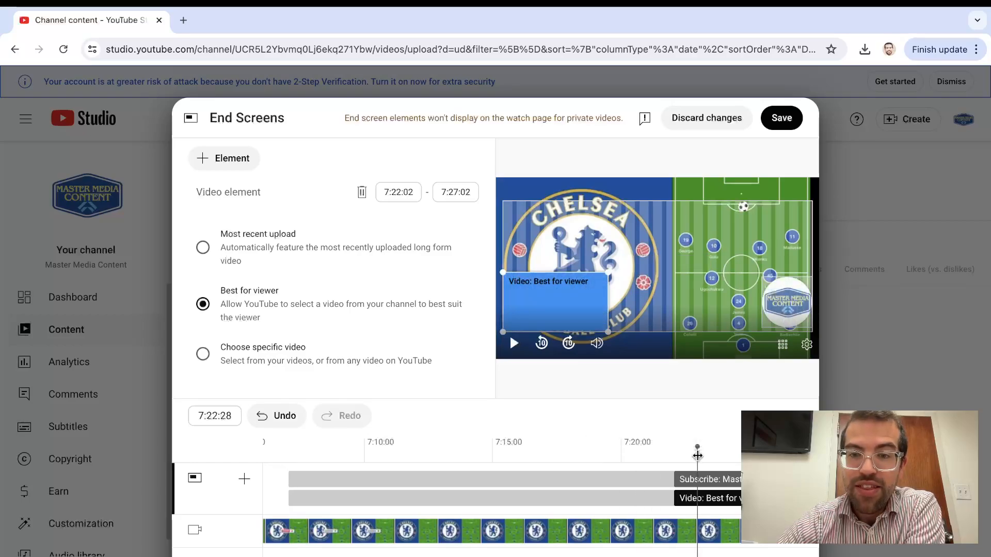
pyautogui.moveTo(559, 298); pyautogui.dragTo(613, 262)
pyautogui.moveTo(791, 312); pyautogui.dragTo(745, 278)
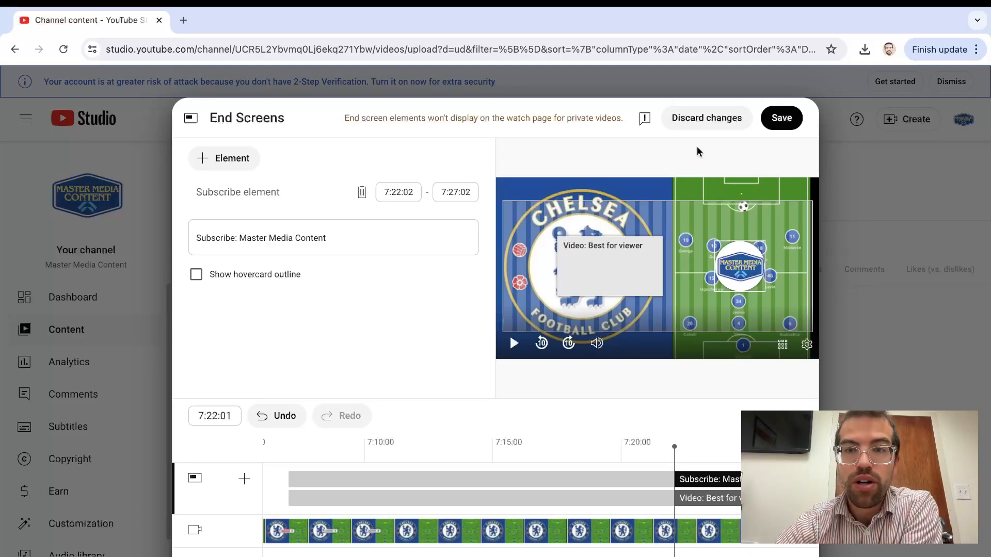
pyautogui.click(711, 120)
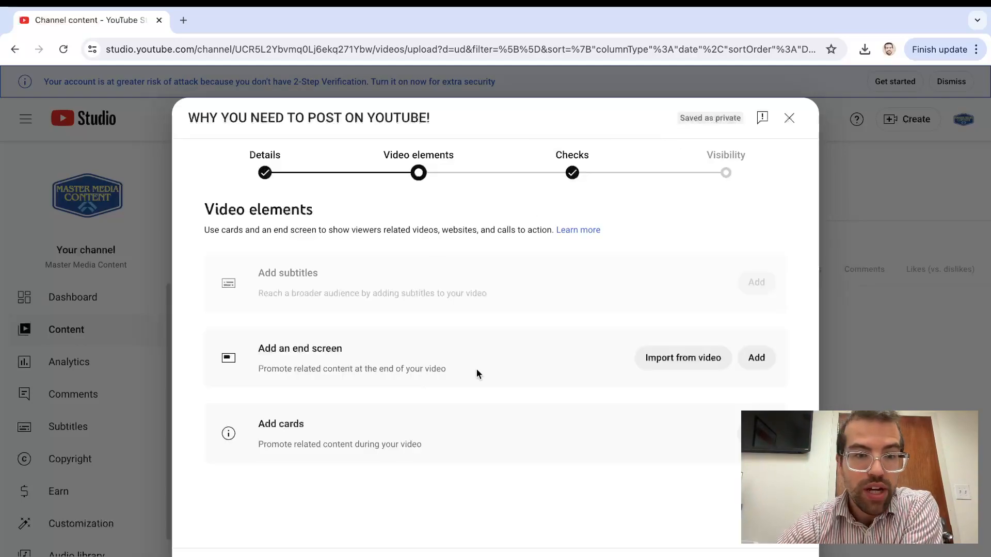
# Import the end screen from the "HOW TO CREATE FACEBOOK ADS" video and preview it at 7:23:08
pyautogui.click(678, 358)
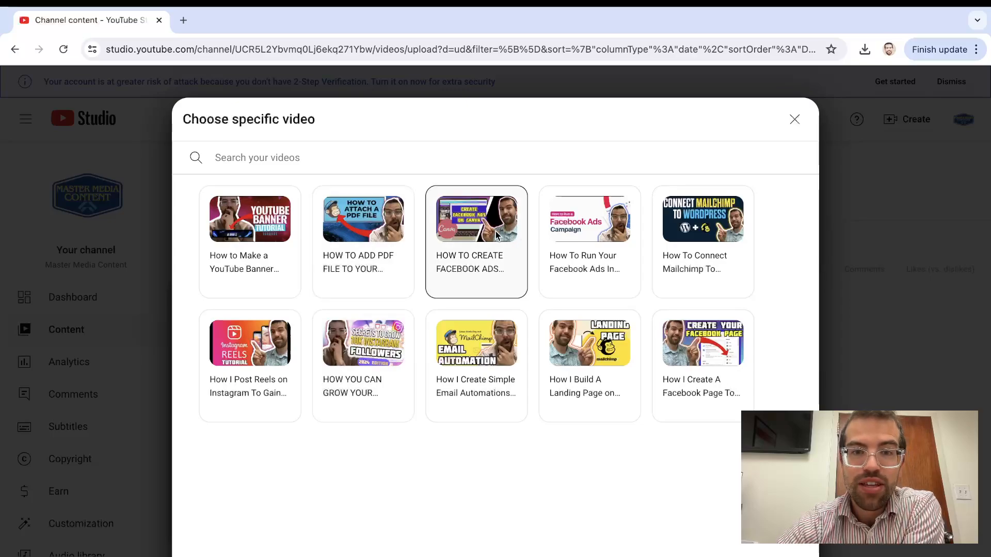
pyautogui.click(490, 238)
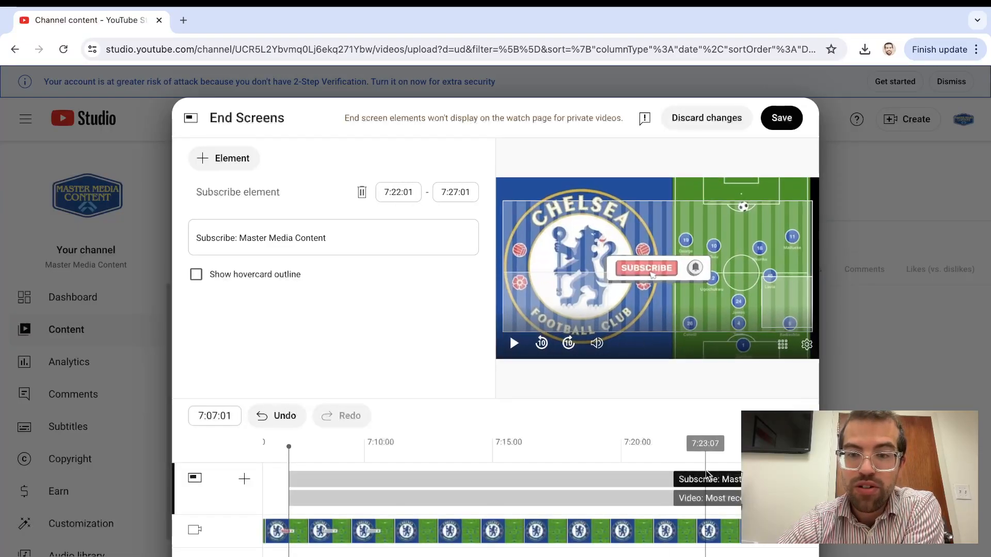
pyautogui.click(705, 444)
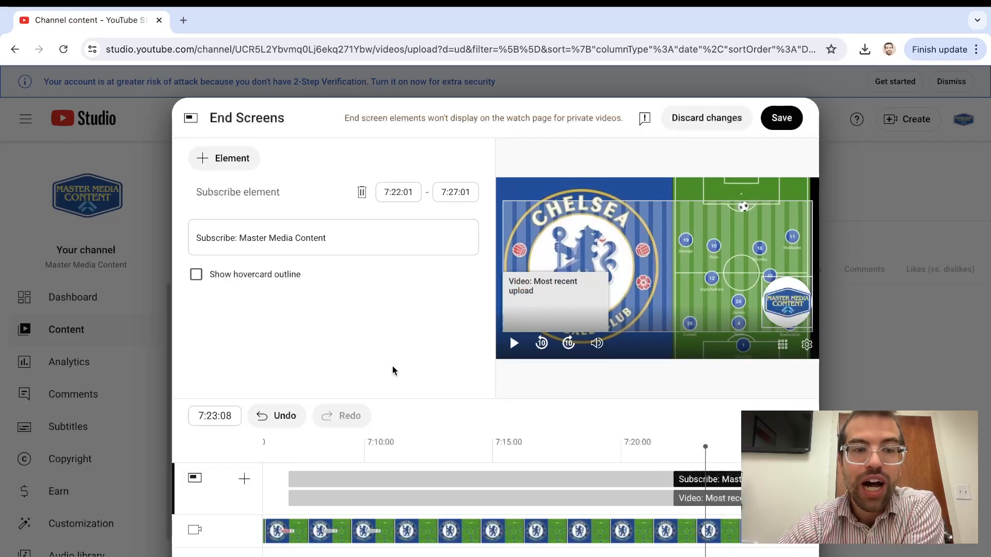
# Shift the subscribe and video elements to run from 7:15:03 to 7:20:03 and save the end screen
pyautogui.moveTo(721, 477); pyautogui.dragTo(542, 479)
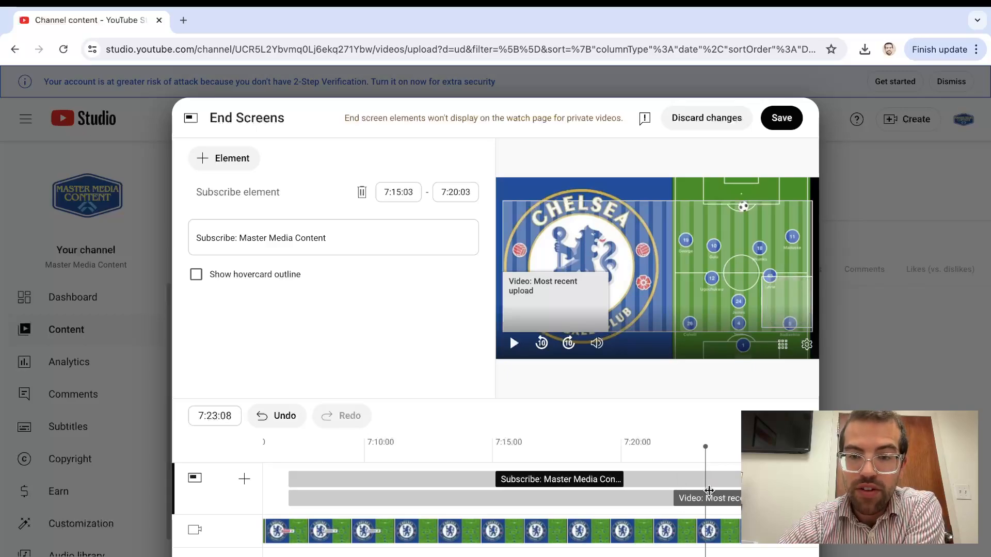
pyautogui.moveTo(707, 492); pyautogui.dragTo(545, 496)
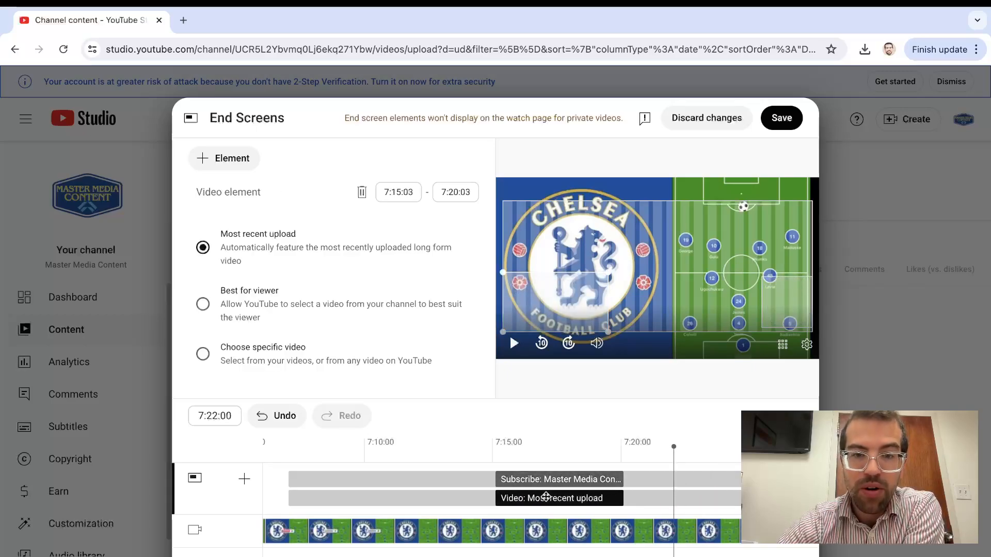
pyautogui.moveTo(468, 457); pyautogui.dragTo(635, 447)
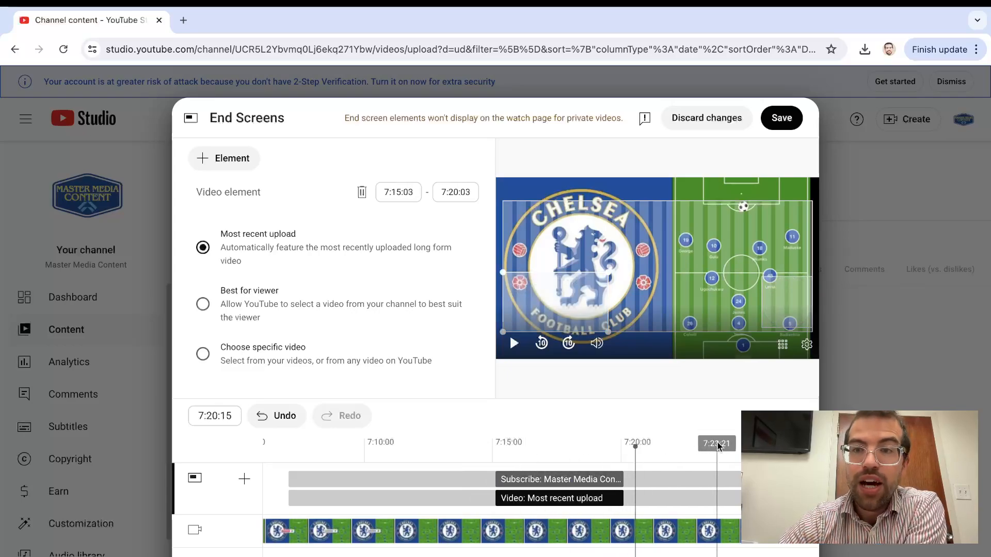
pyautogui.click(781, 118)
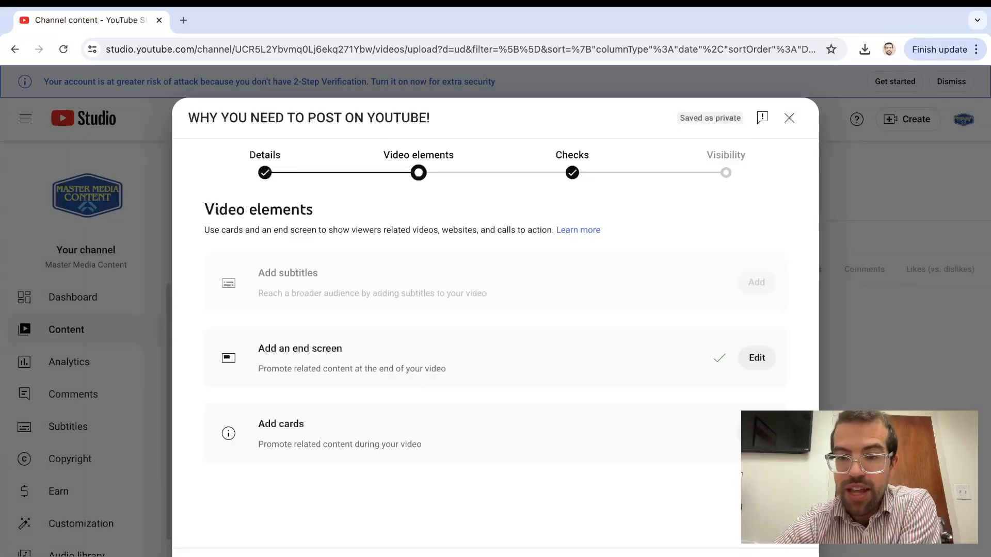
# Continue past the copyright check to the visibility stage and look over its options
pyautogui.click(790, 555)
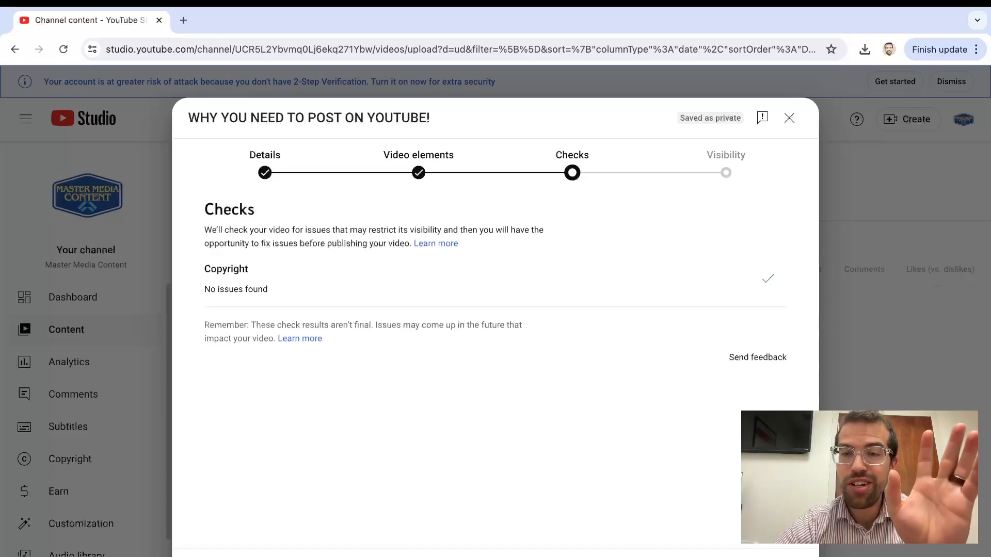
pyautogui.click(792, 556)
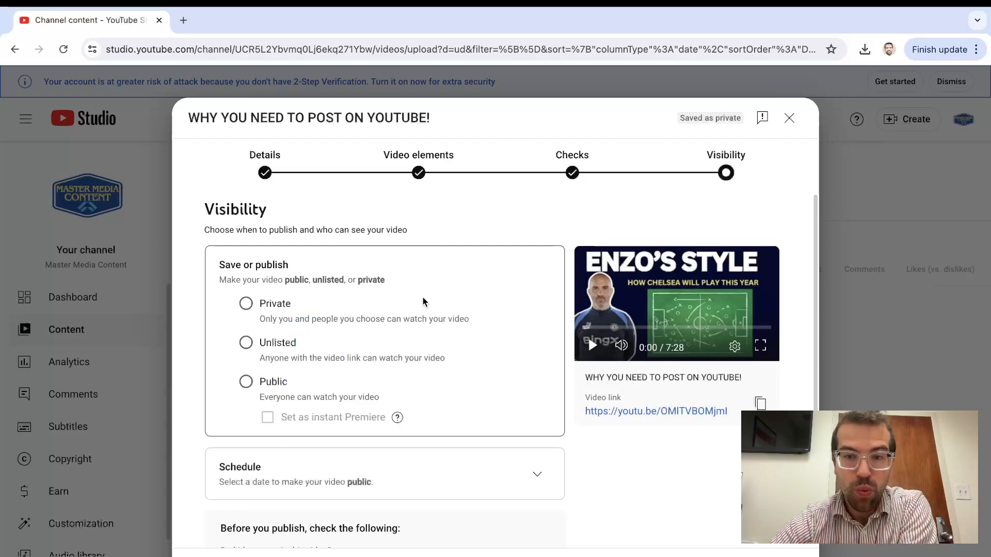
pyautogui.scroll(-2, 423, 301)
pyautogui.scroll(2, 422, 301)
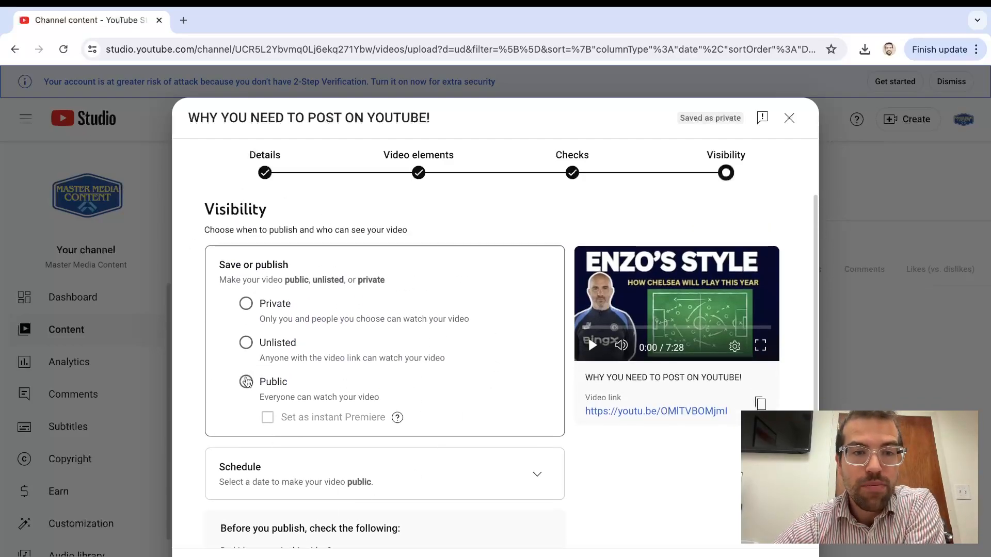
# Set the video's visibility to Public with the instant Premiere option enabled
pyautogui.click(246, 383)
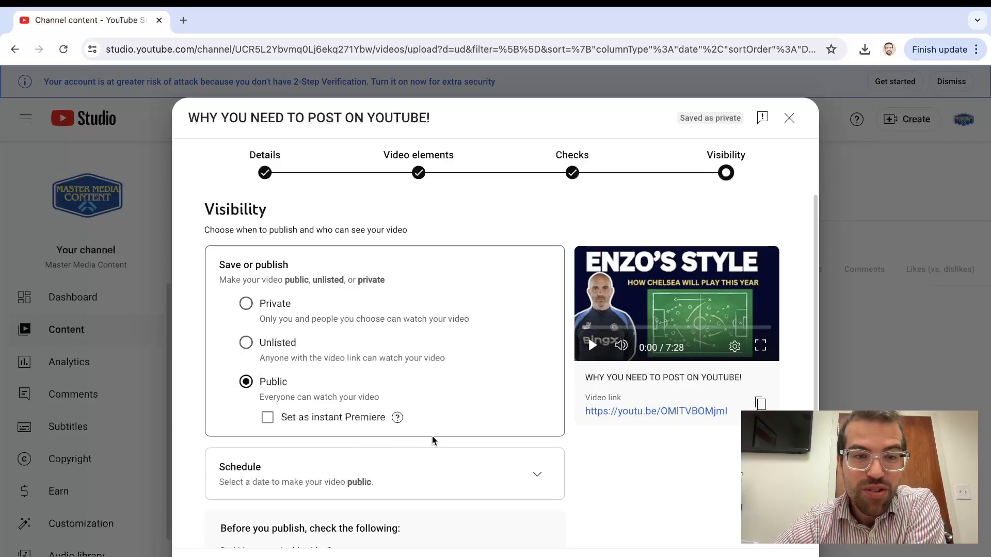
pyautogui.click(269, 419)
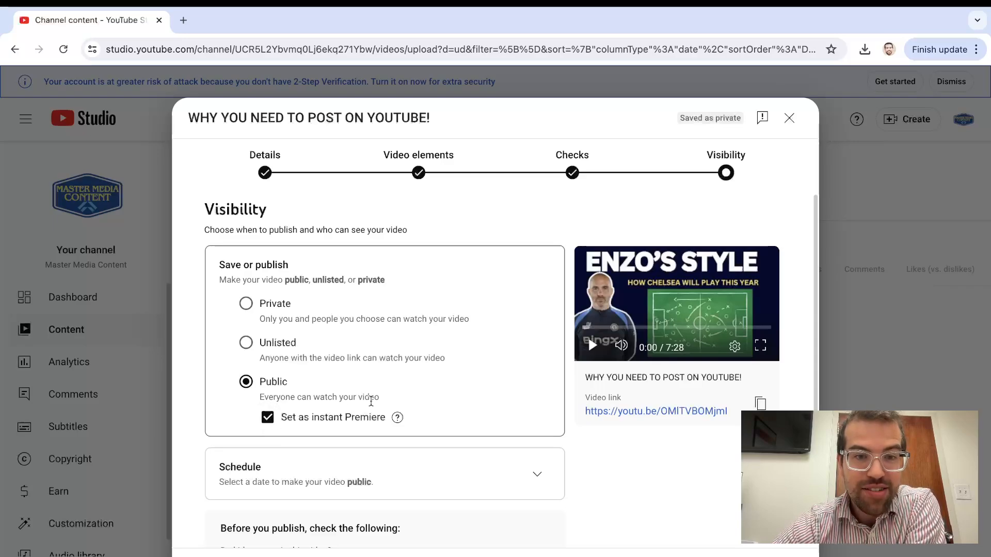
pyautogui.scroll(-2, 371, 404)
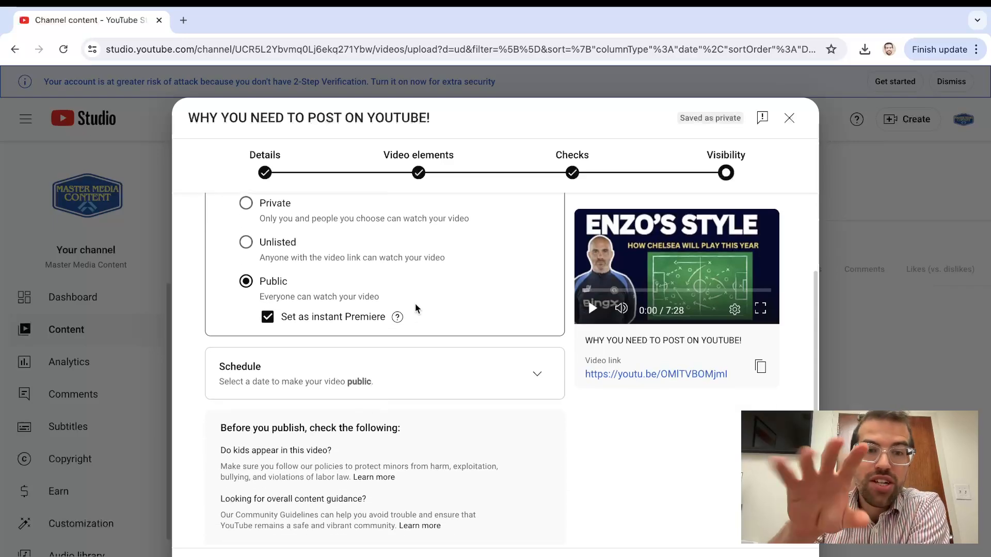
# Choose scheduled publishing as a Premiere, revisit the checks stage, and turn the Premiere option off again
pyautogui.click(537, 374)
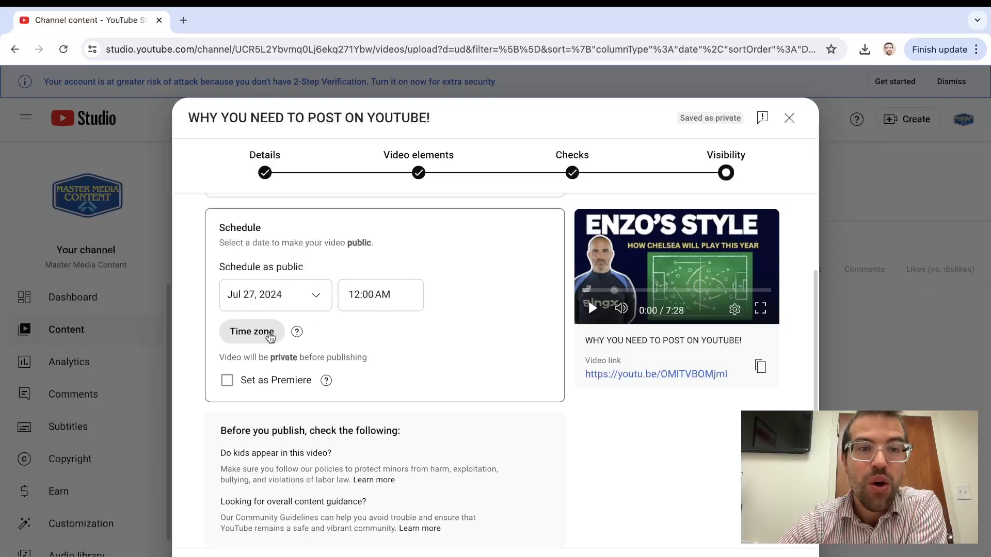
pyautogui.click(227, 381)
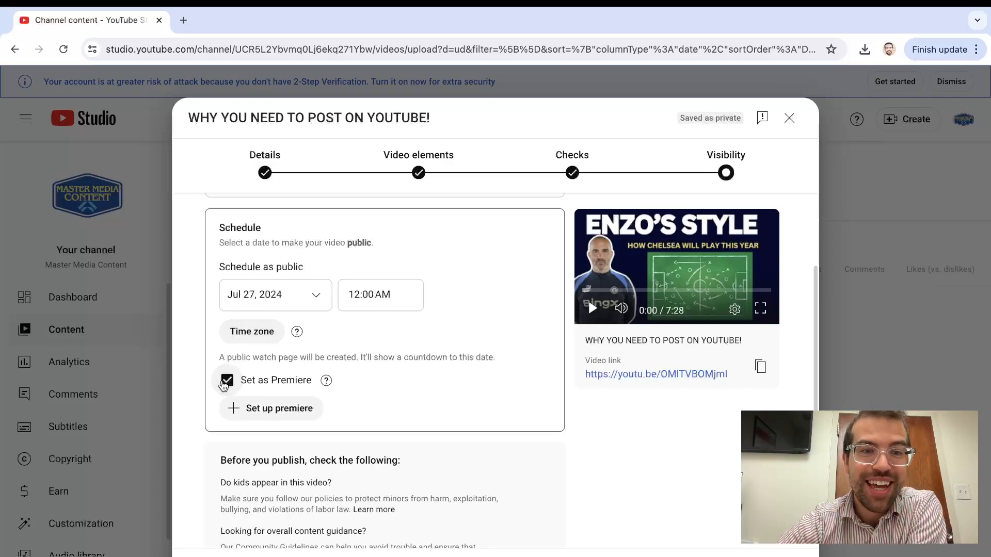
pyautogui.scroll(2, 393, 376)
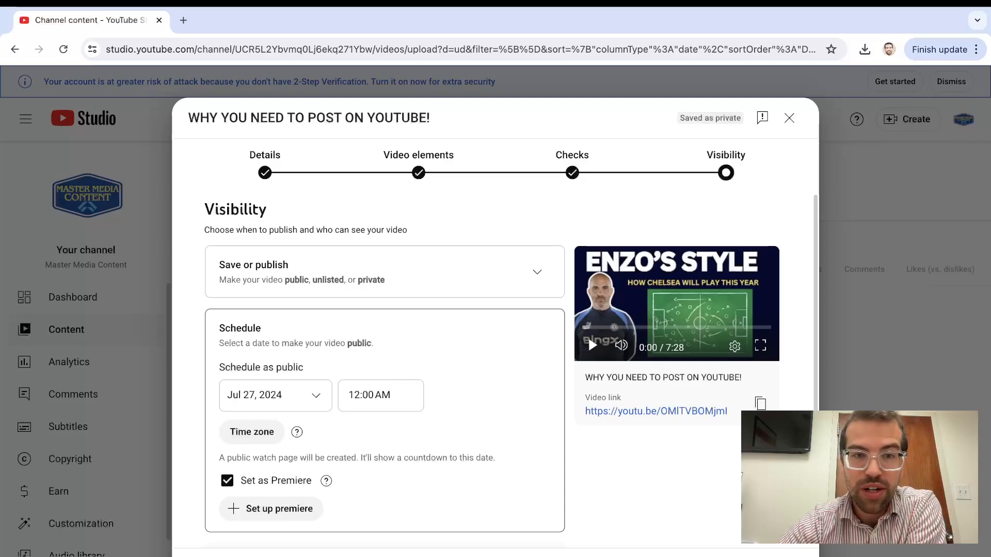
pyautogui.click(715, 556)
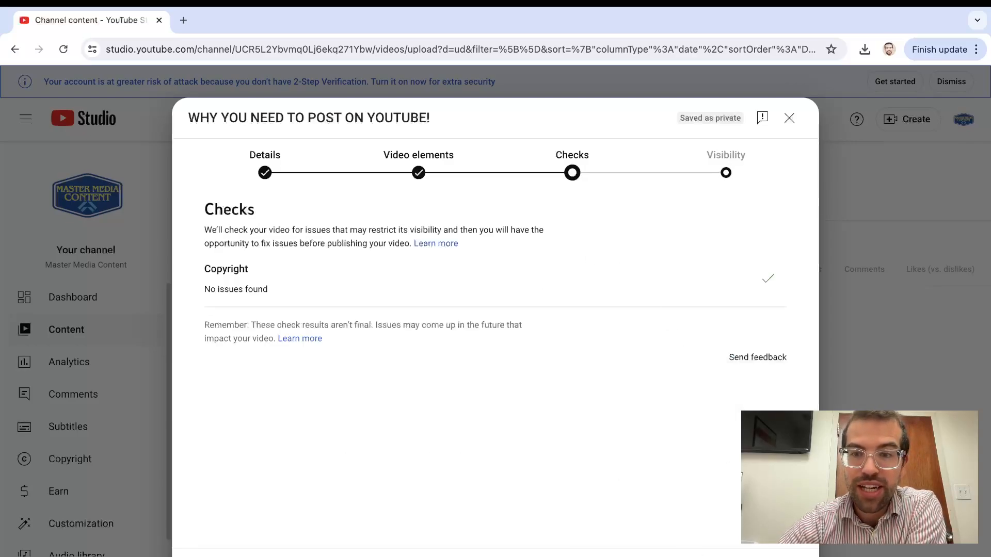
pyautogui.click(789, 556)
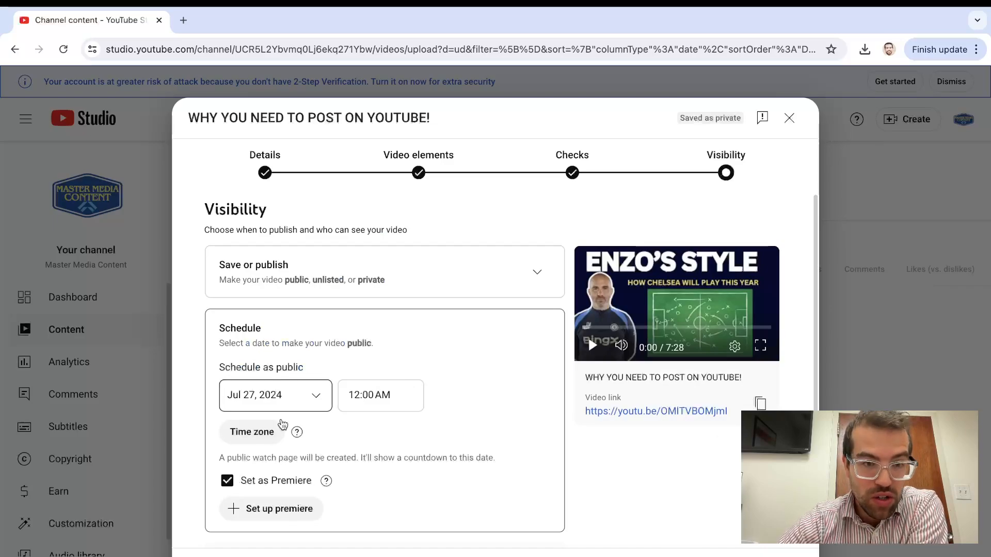
pyautogui.click(228, 480)
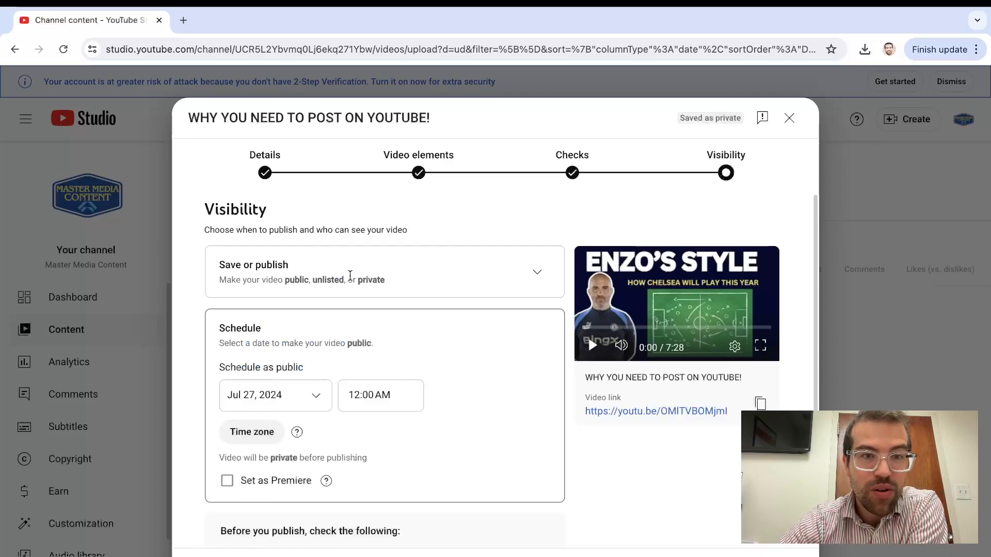
# Return to immediate publishing and try the Private, Unlisted and Public visibility options in turn
pyautogui.click(515, 273)
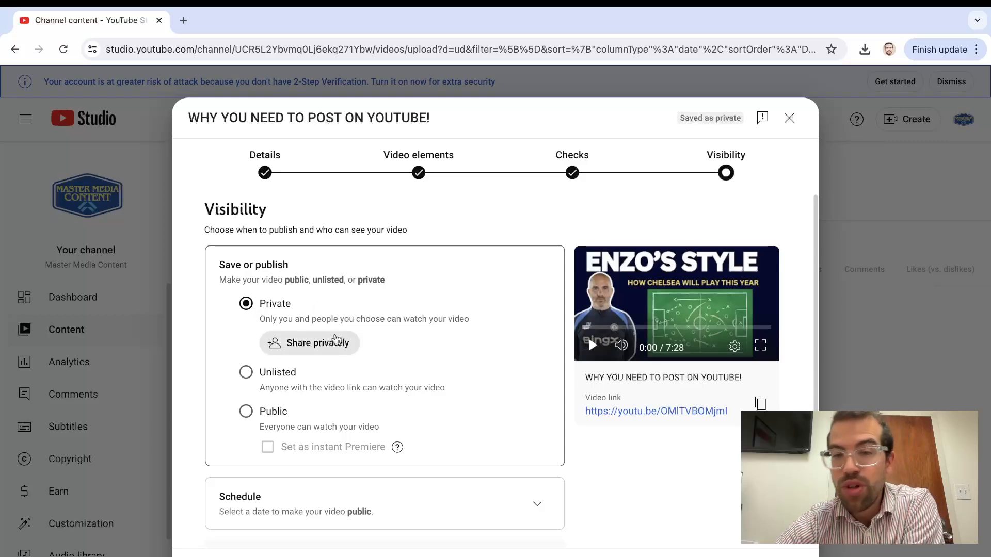
pyautogui.click(246, 373)
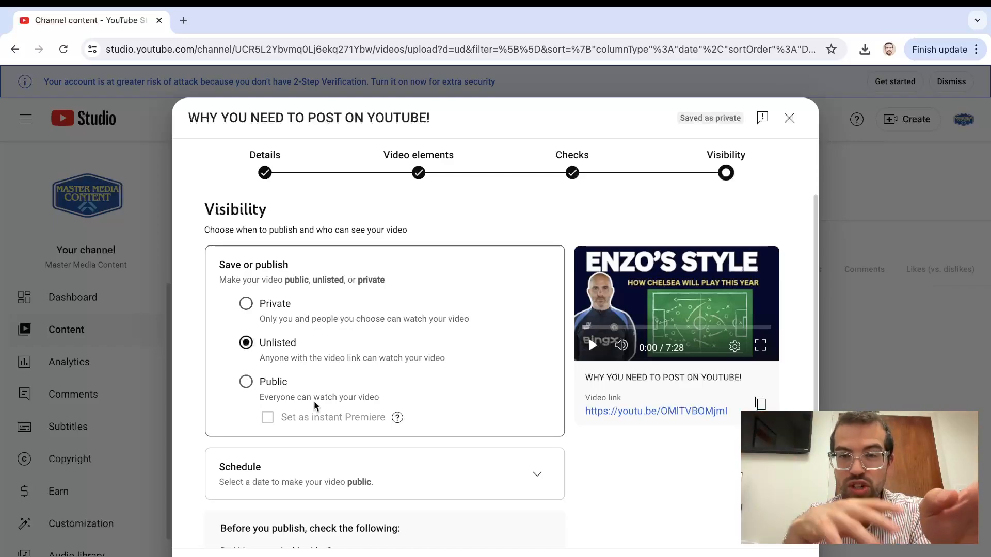
pyautogui.click(245, 383)
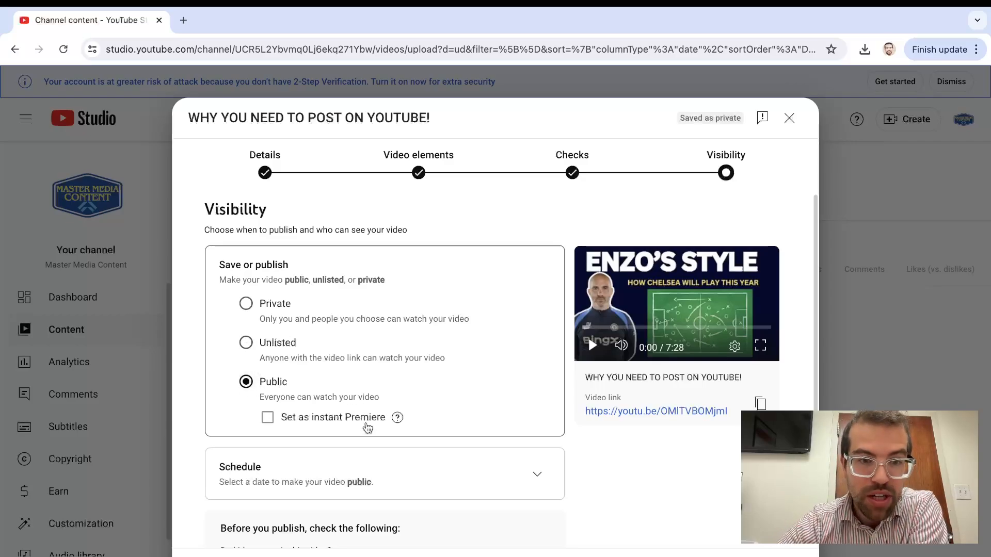
# Choose to schedule the video as public on Jul 27, 2024 at 12:00 AM
pyautogui.click(537, 474)
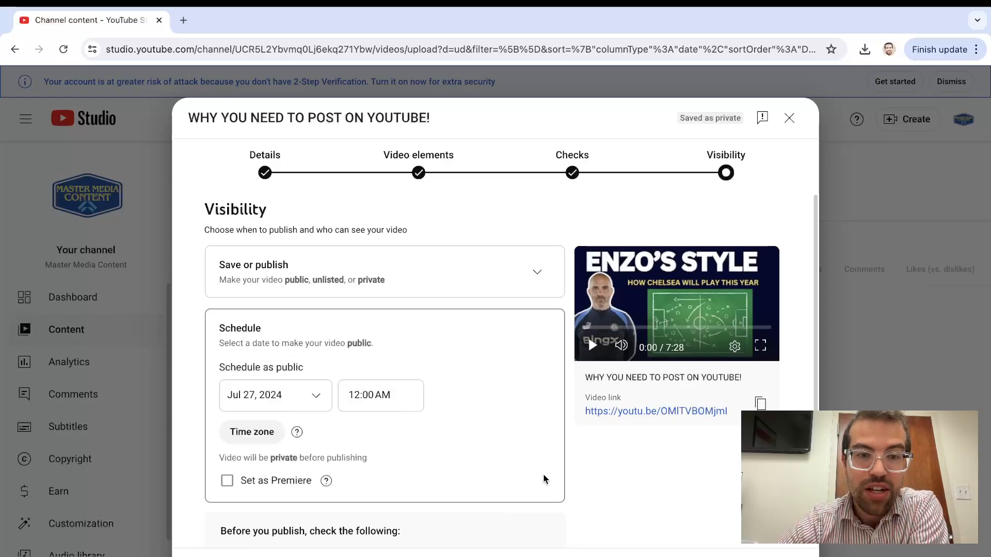
pyautogui.scroll(-2, 571, 472)
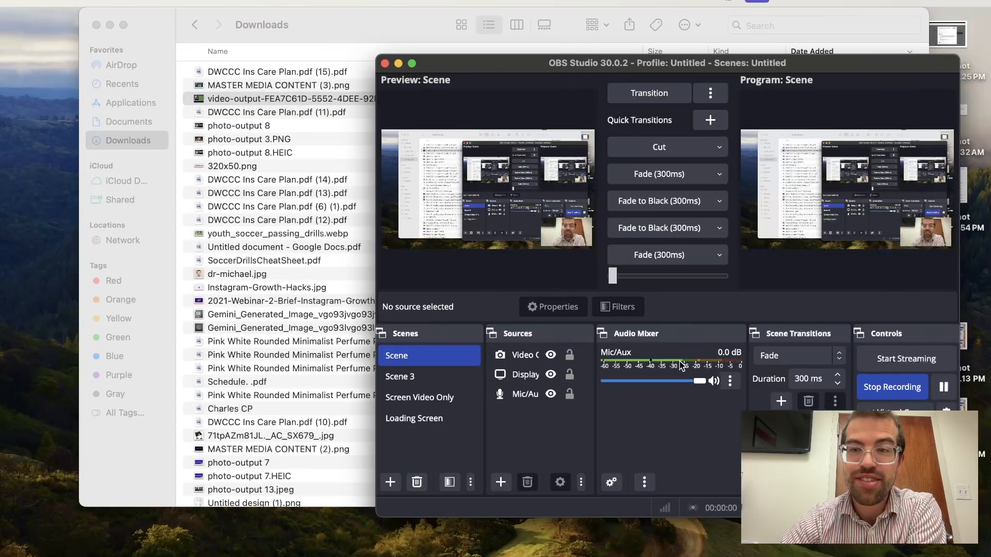
pyautogui.click(408, 377)
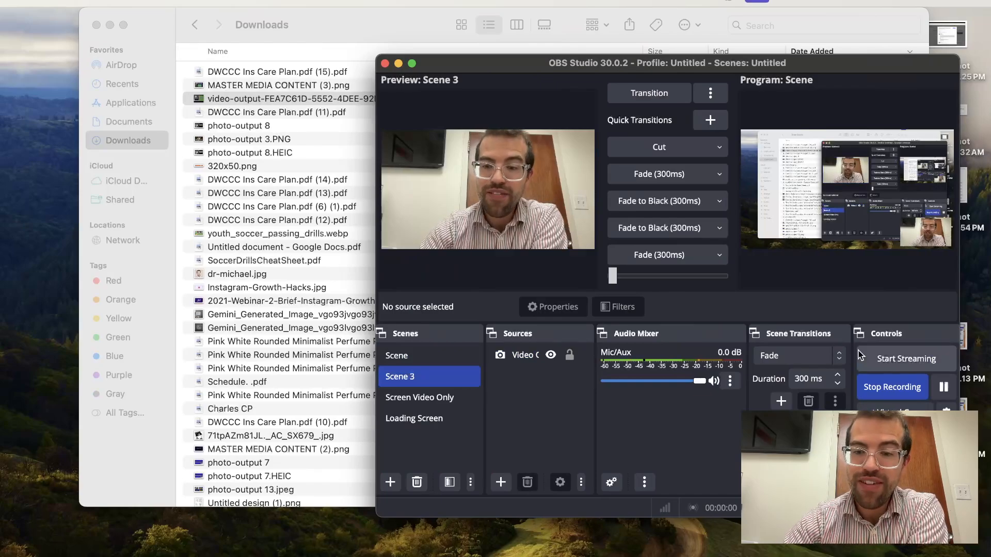